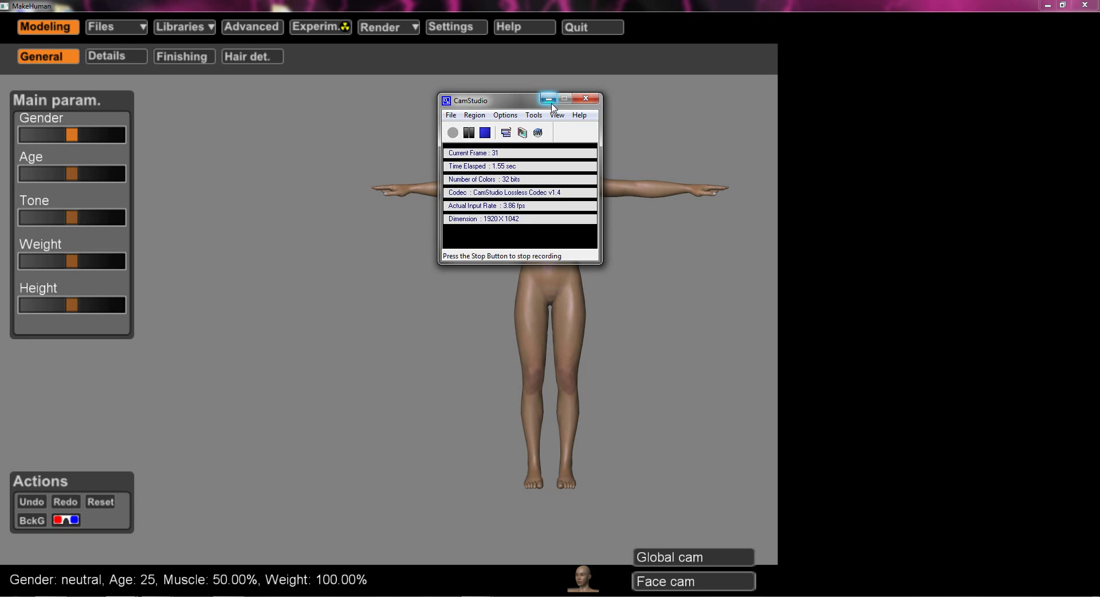
Minimize the CamStudio recorder window so the default human model is fully visible.
click(548, 99)
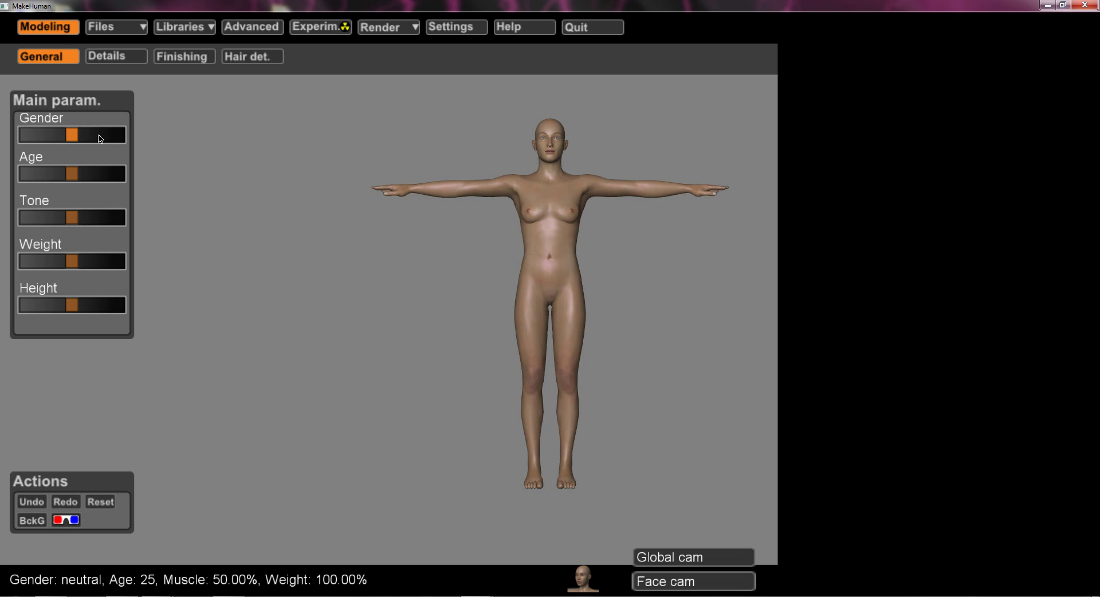
Set gender to fully male (100%) and age to its maximum of 70.
drag(75, 140, 301, 187)
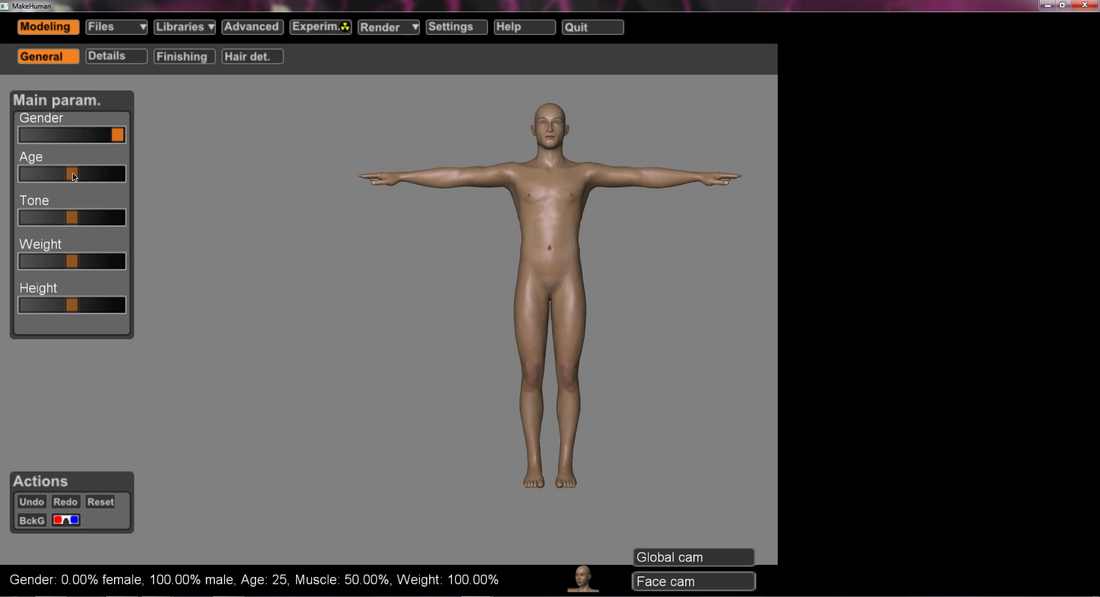
drag(72, 175, 23, 180)
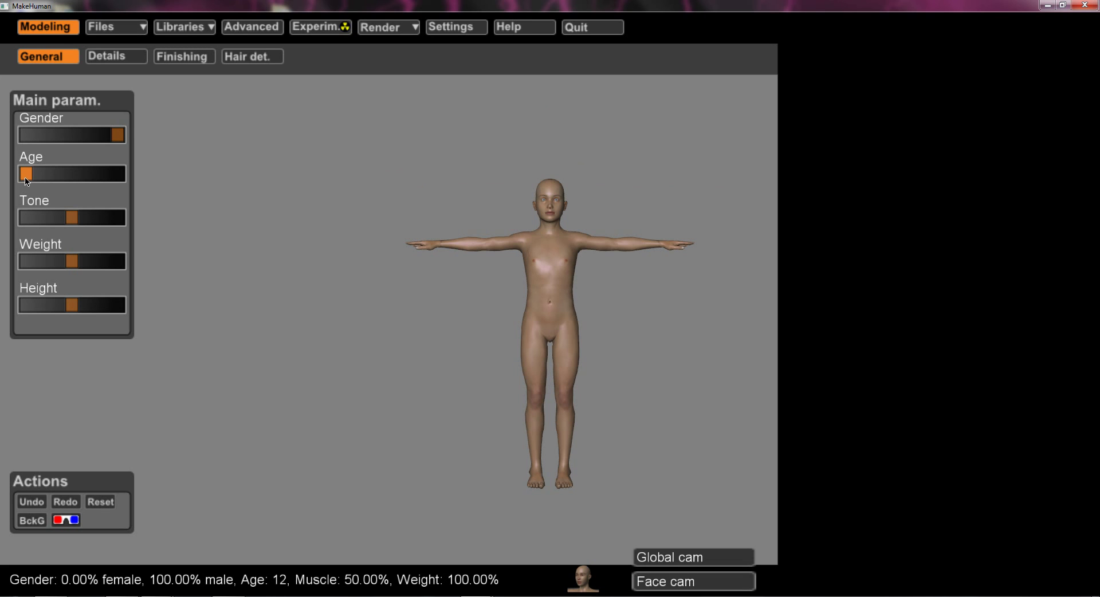
drag(27, 175, 75, 174)
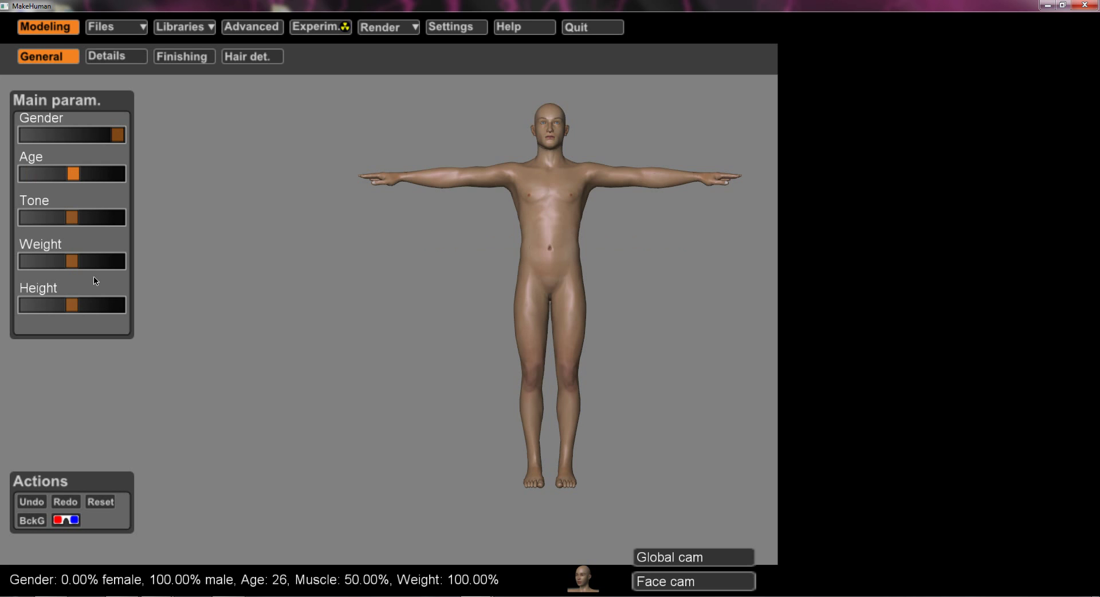
drag(73, 174, 284, 201)
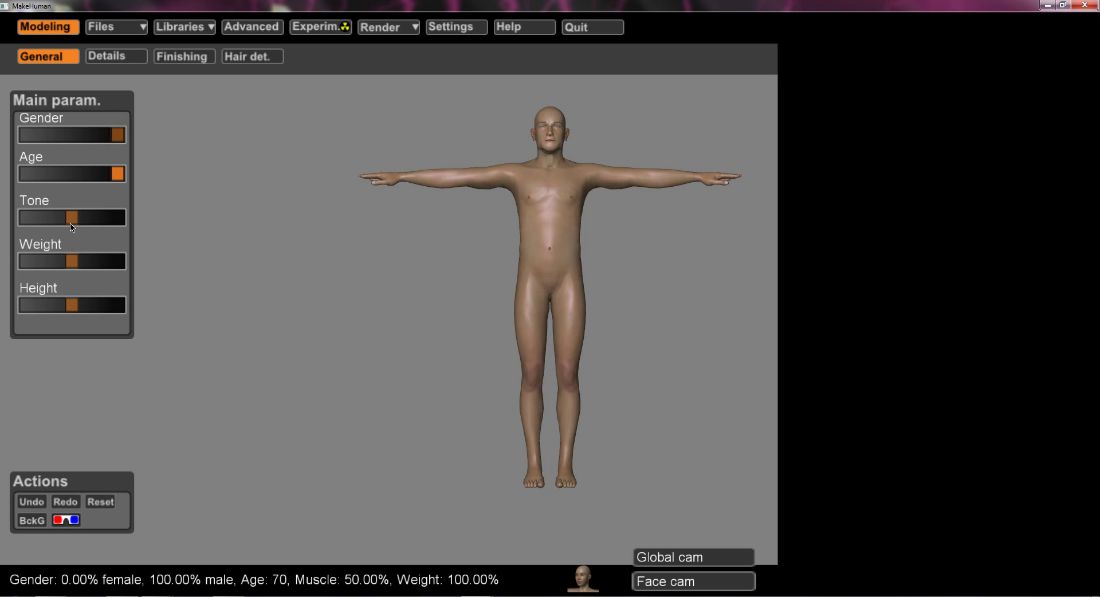
Set the muscle tone to its maximum of 100%.
drag(72, 227, 226, 229)
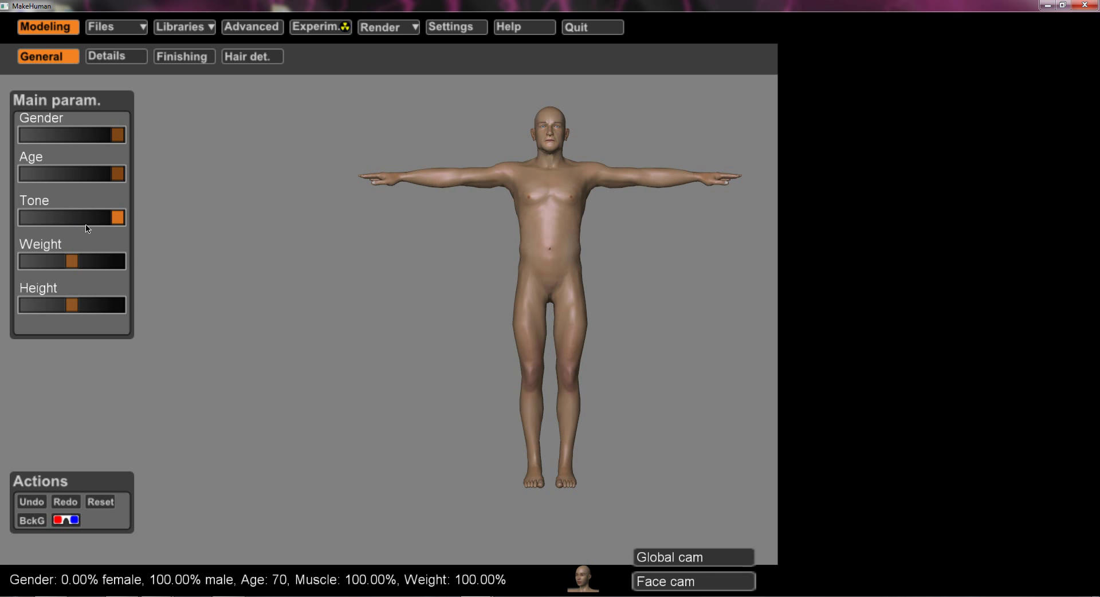
drag(86, 228, 29, 229)
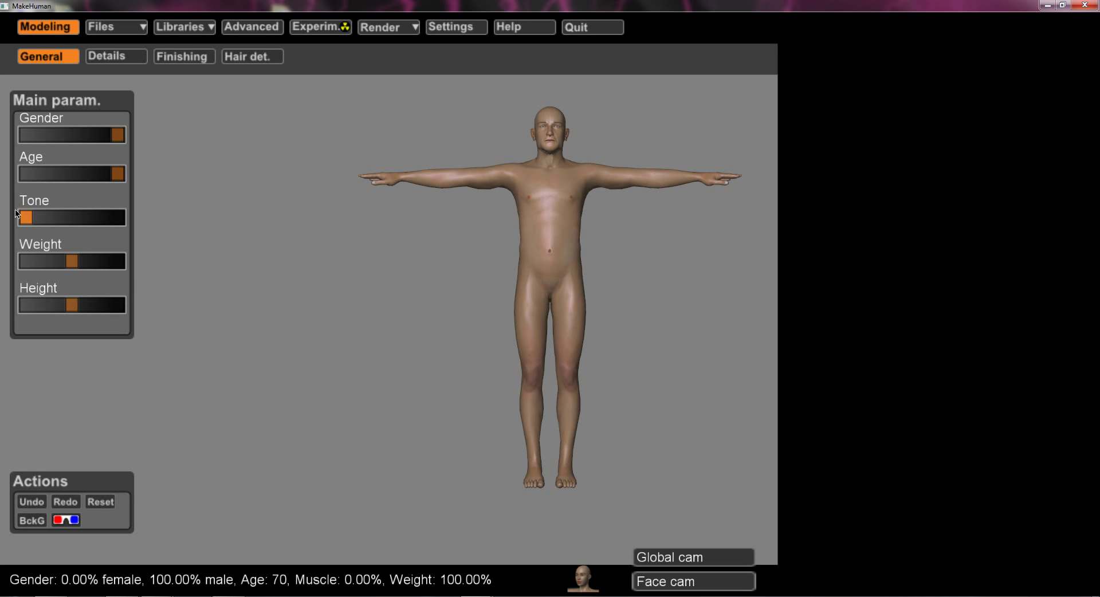
drag(26, 217, 179, 234)
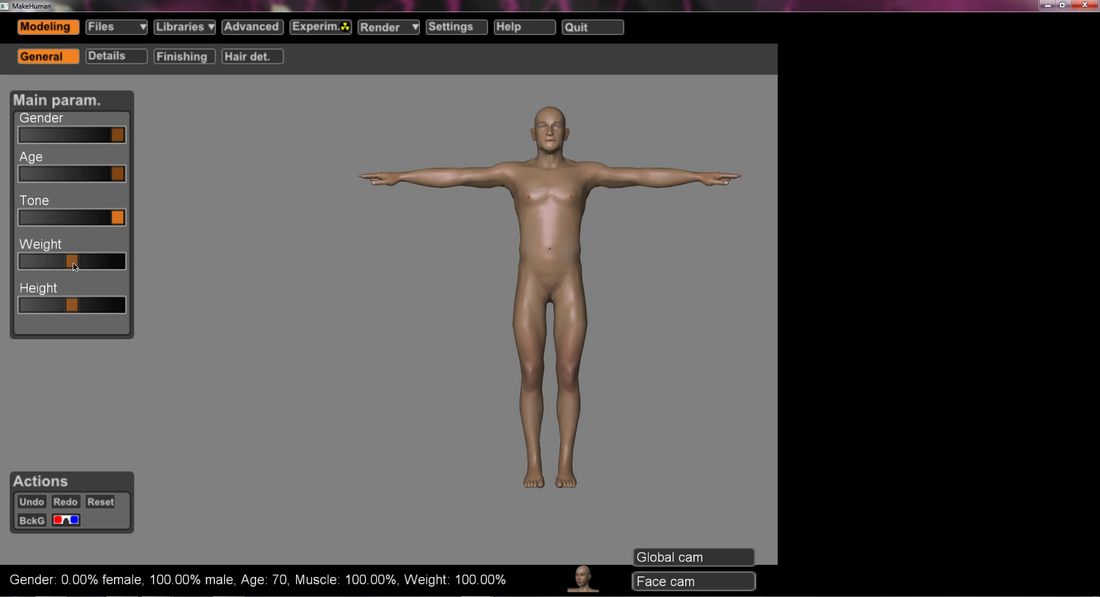
Raise weight to 150% and height to maximum, framing the whole body in view.
drag(72, 263, 215, 263)
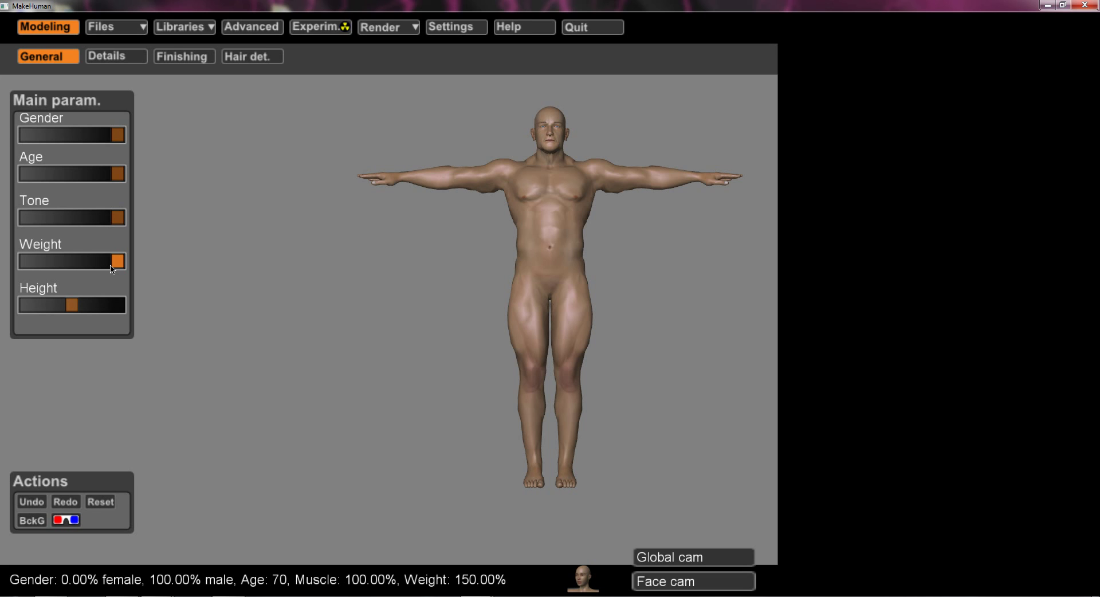
drag(118, 262, 153, 275)
drag(73, 306, 170, 306)
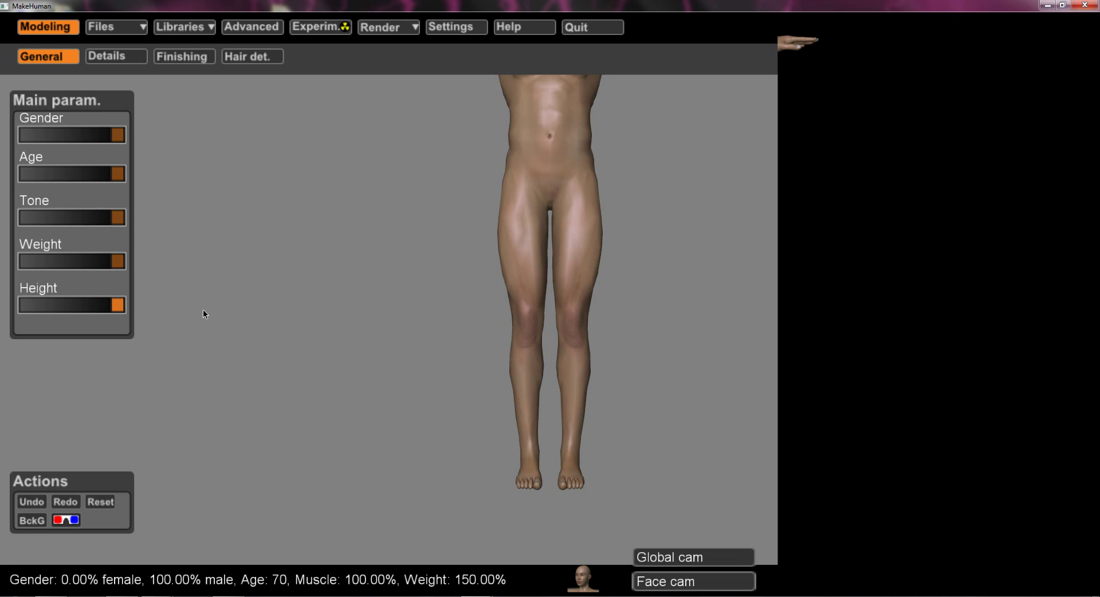
scroll(513, 269, down, 2)
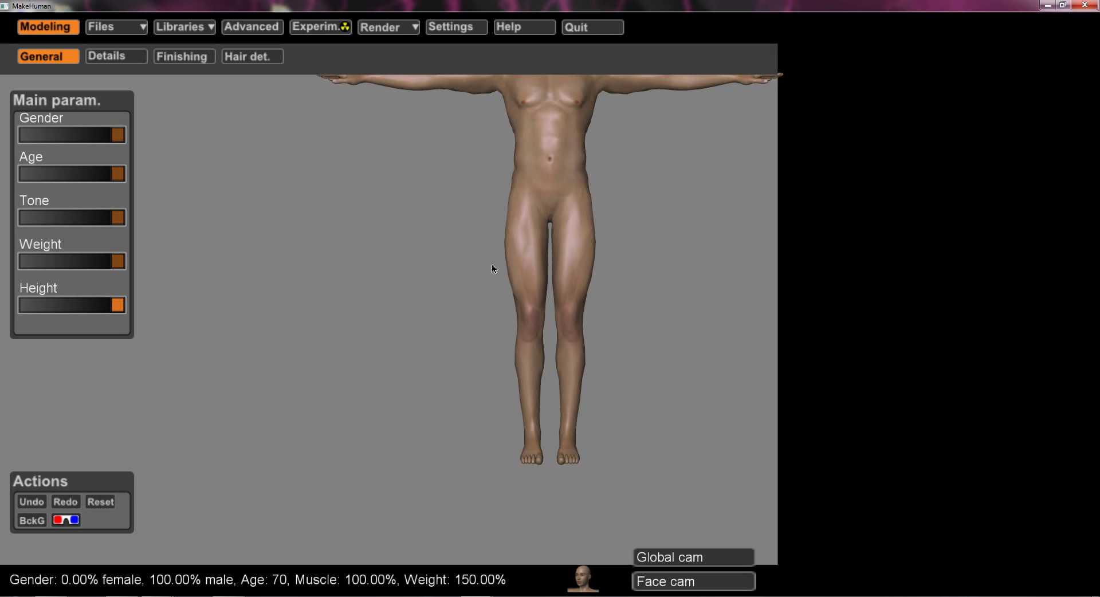
middle_drag(483, 263, 439, 246)
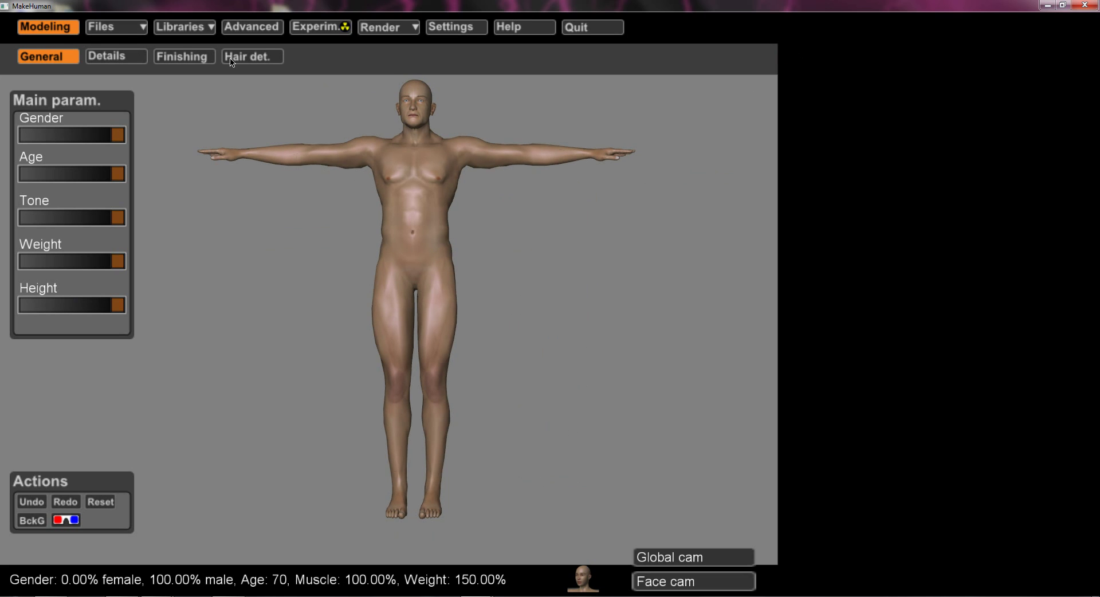
On the Details page, set genitalia to minimum and nose shape to maximum, leaving breast near default.
click(121, 56)
drag(73, 138, 32, 139)
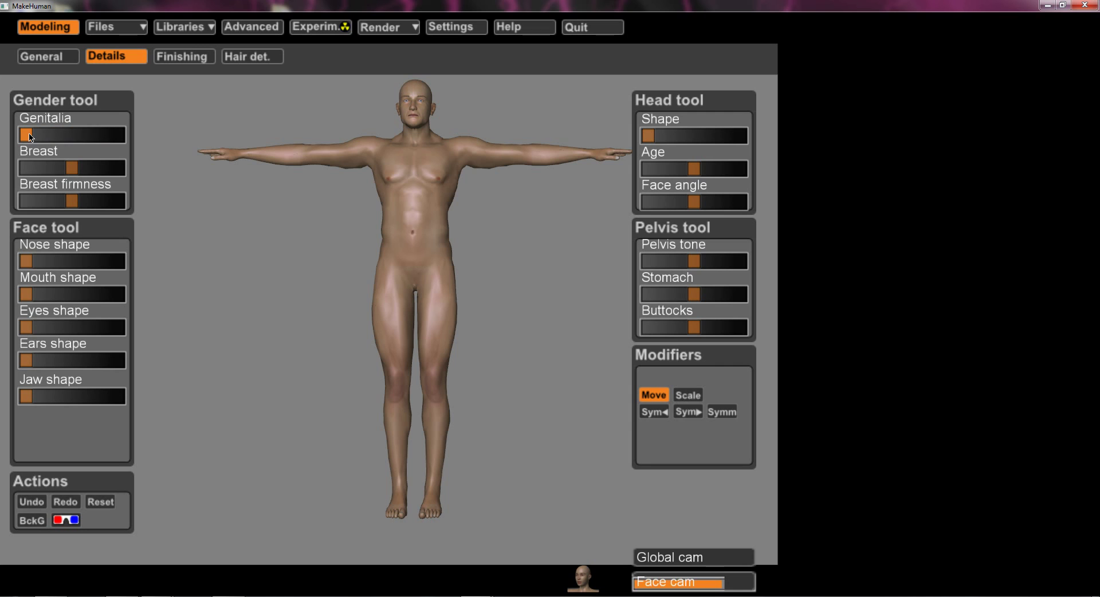
drag(71, 168, 74, 212)
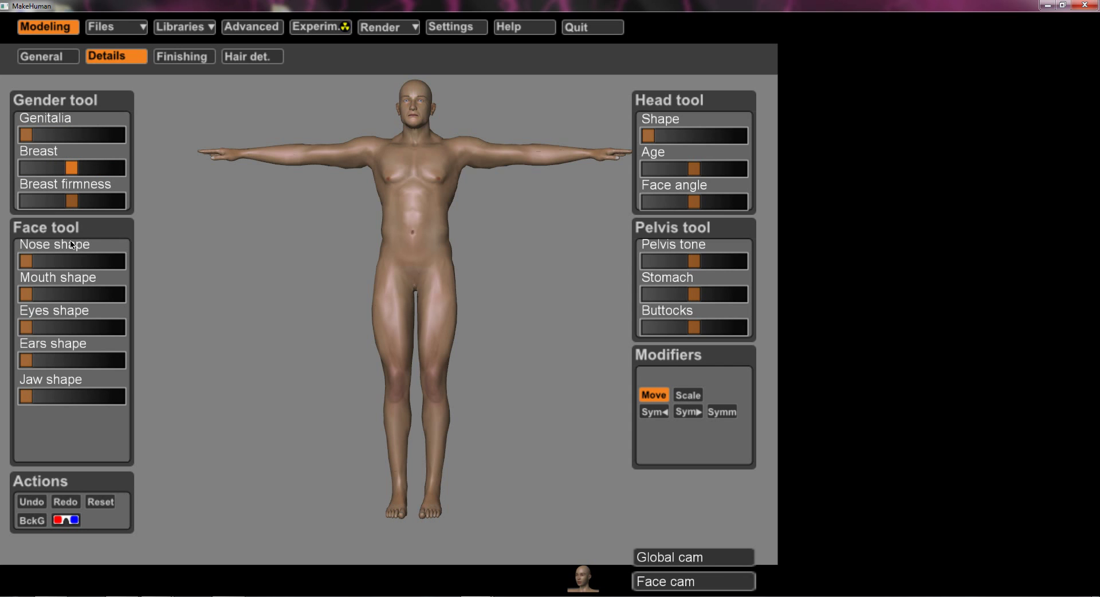
drag(26, 261, 124, 264)
drag(387, 149, 391, 150)
In a face close-up, raise mouth shape to about two-thirds and enlarge eyes and ears shapes, jaw left low.
click(668, 583)
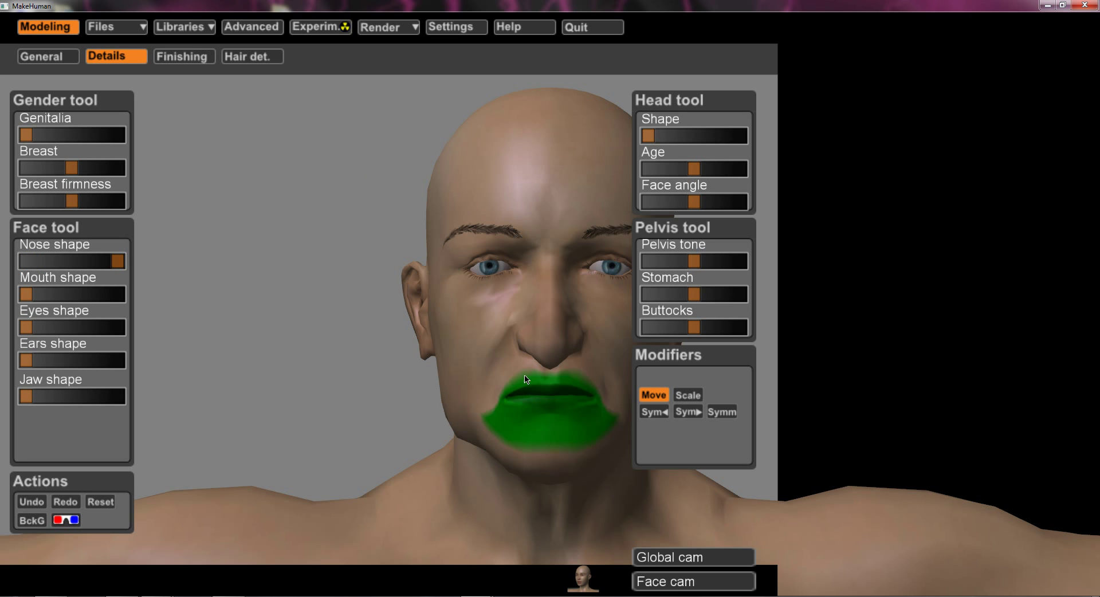
mouse_move(317, 267)
mouse_down()
mouse_move(297, 259)
mouse_move(314, 270)
mouse_up()
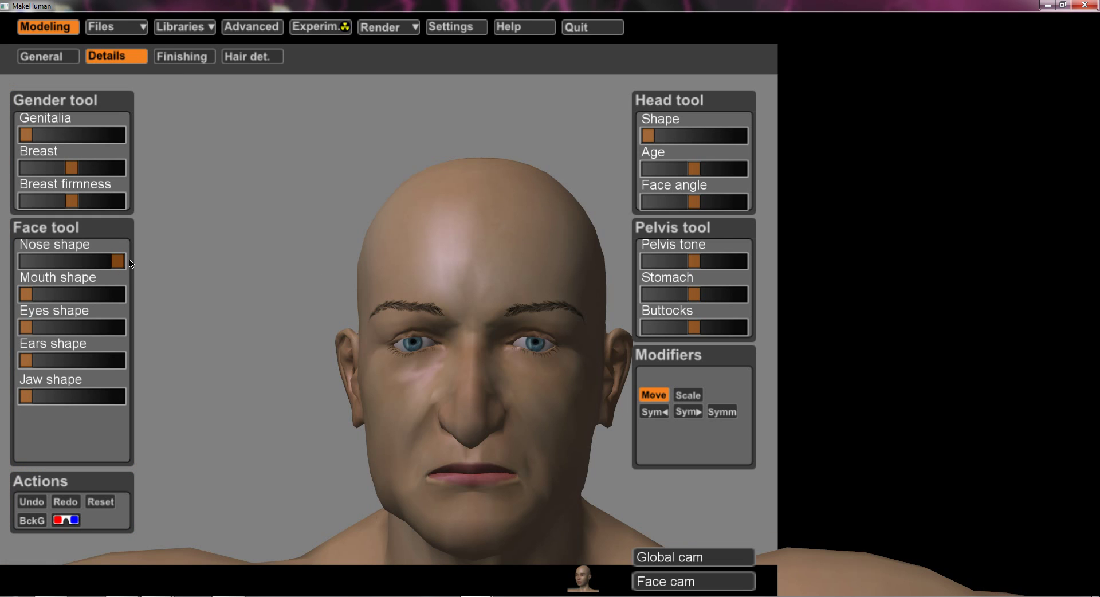
drag(120, 262, 139, 276)
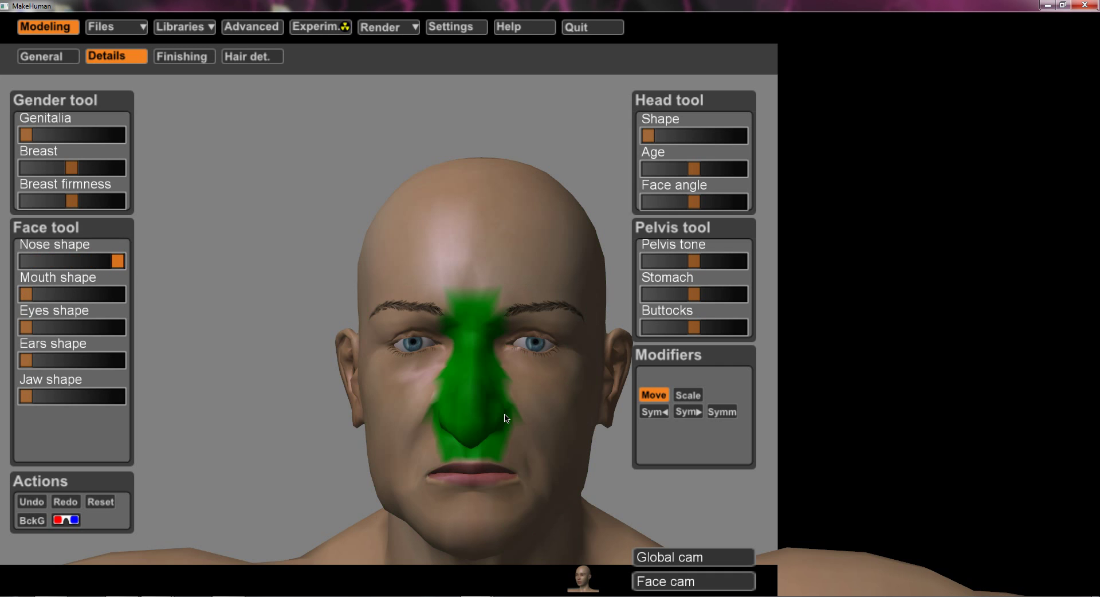
drag(38, 297, 94, 306)
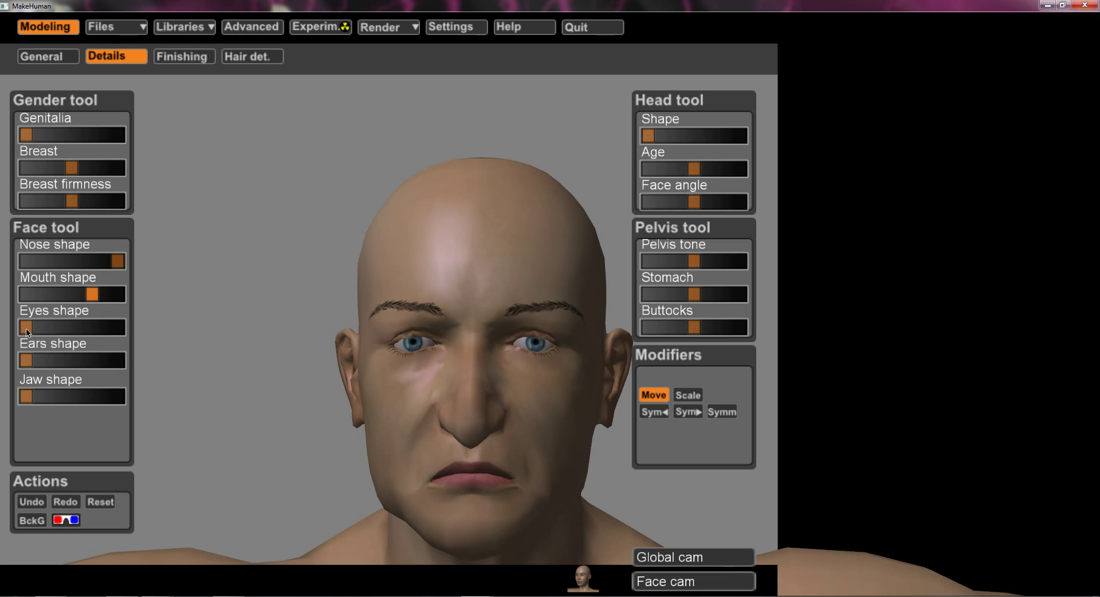
drag(26, 327, 107, 335)
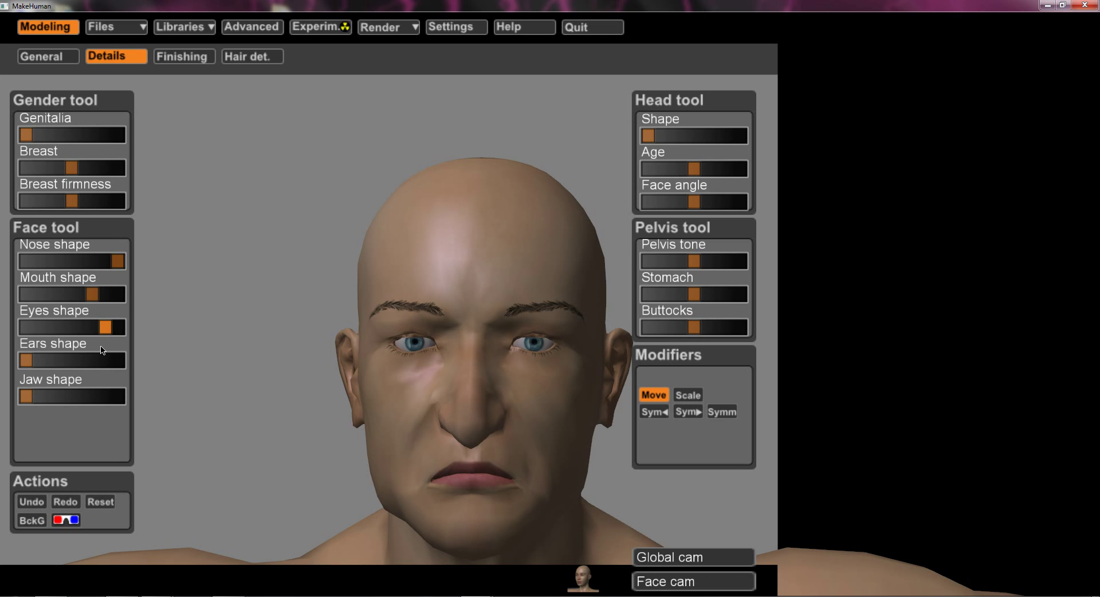
drag(31, 366, 97, 365)
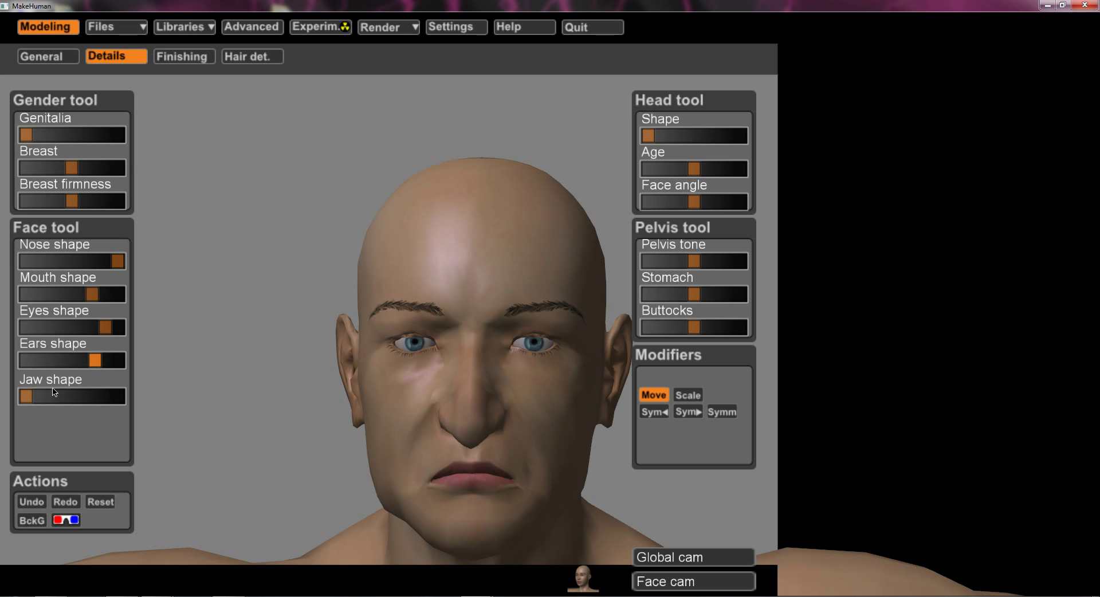
drag(26, 395, 156, 391)
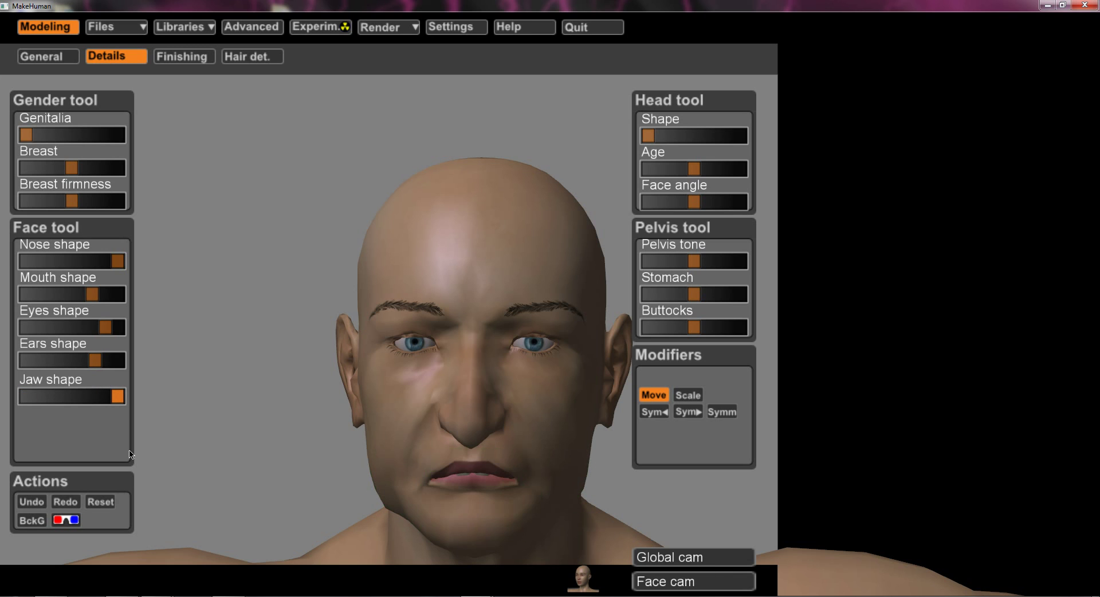
mouse_move(117, 407)
mouse_down()
mouse_move(4, 400)
mouse_move(130, 408)
mouse_up()
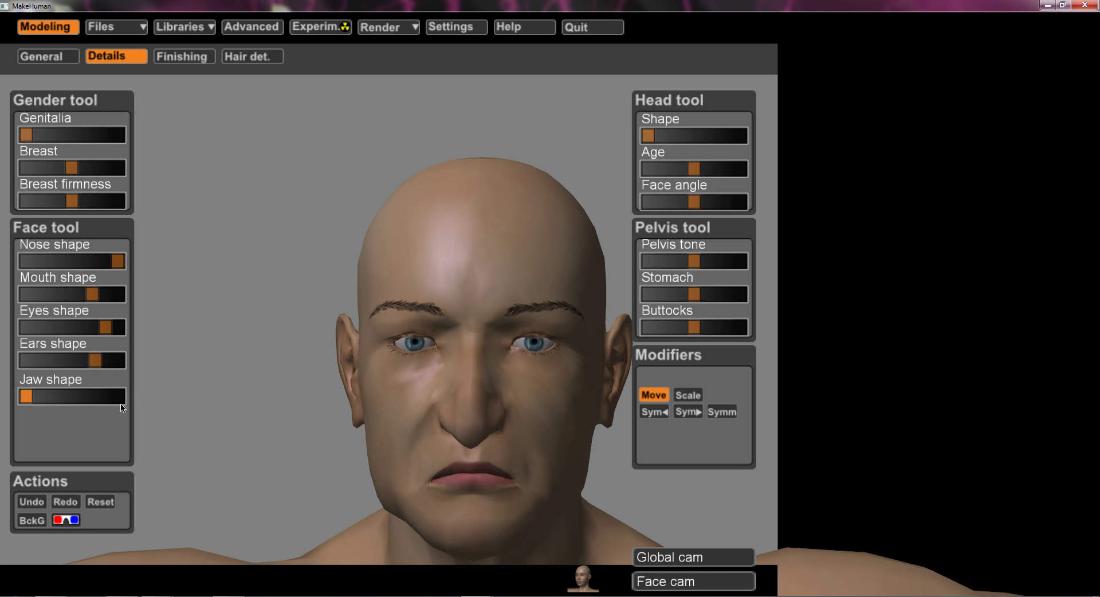
Look through the Finishing and Hair detail options, then go to the Files Save page.
click(167, 60)
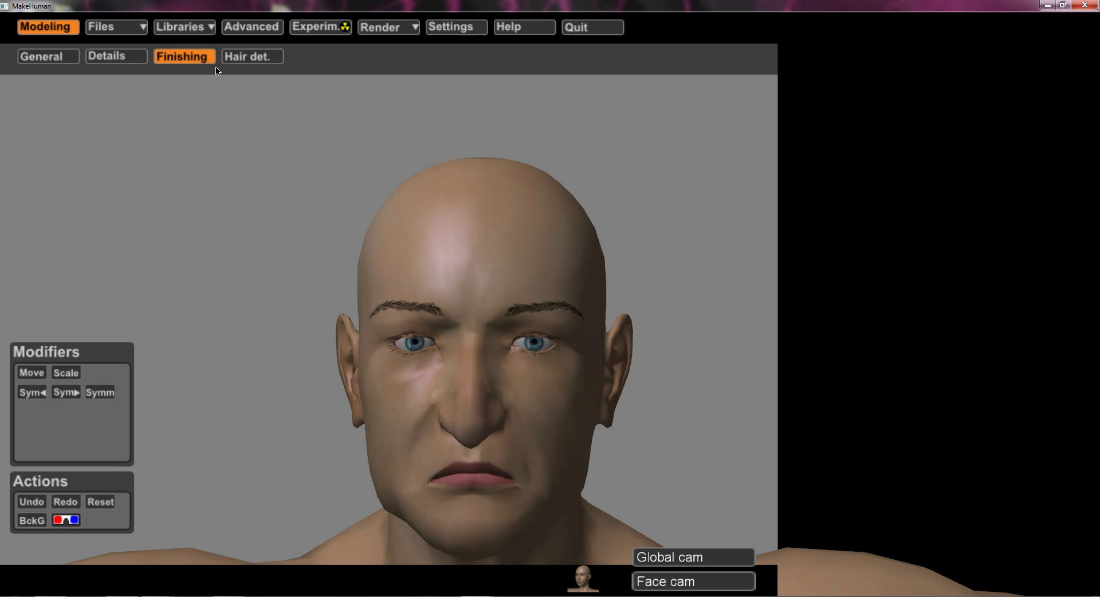
click(250, 60)
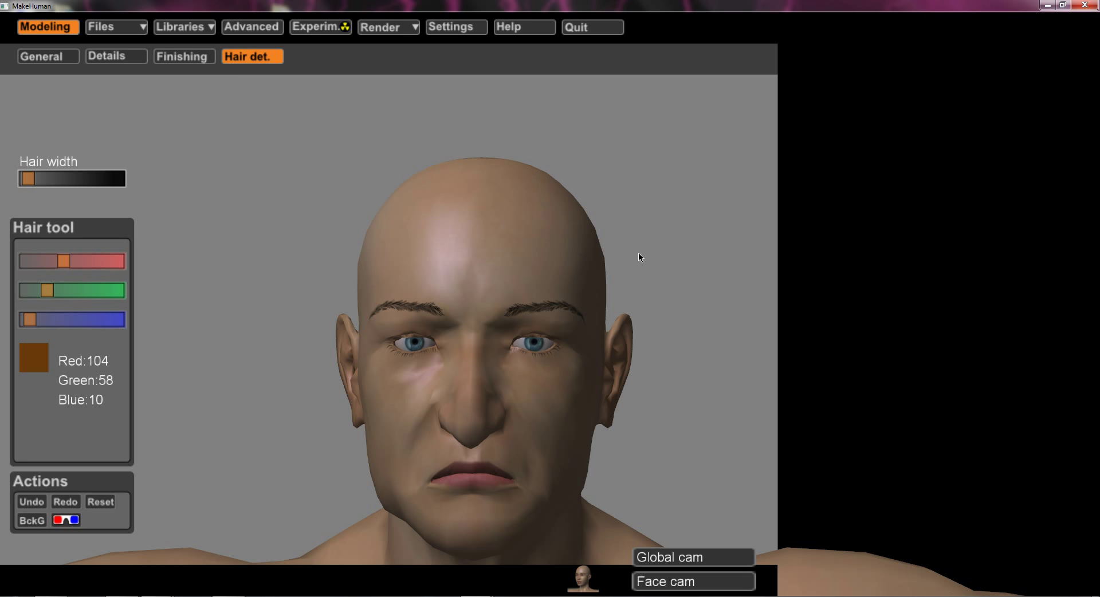
scroll(640, 266, down, 5)
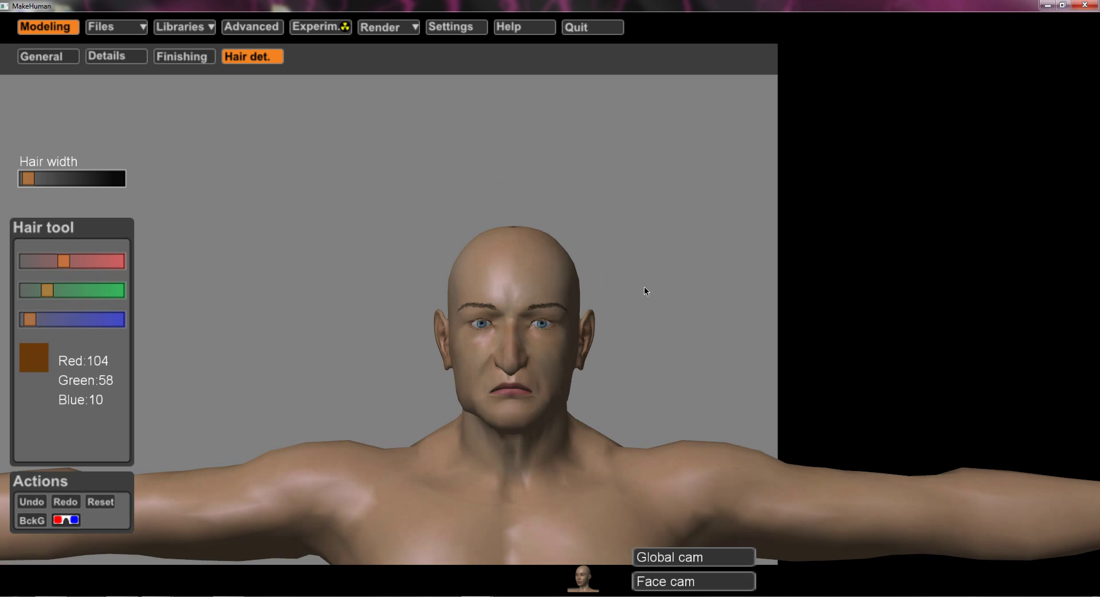
scroll(645, 294, down, 4)
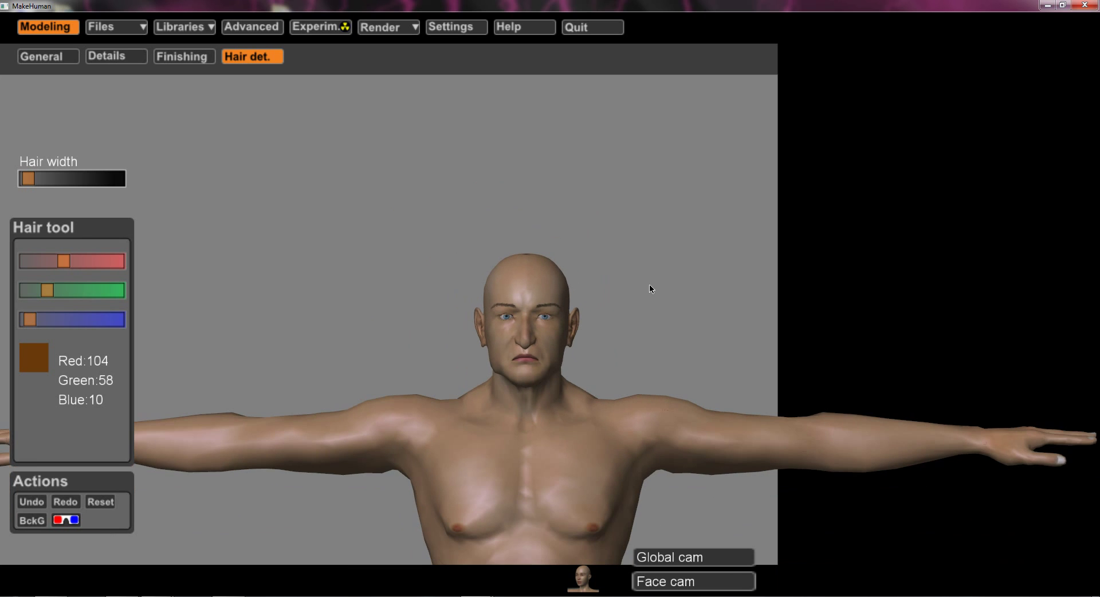
scroll(647, 280, up, 1)
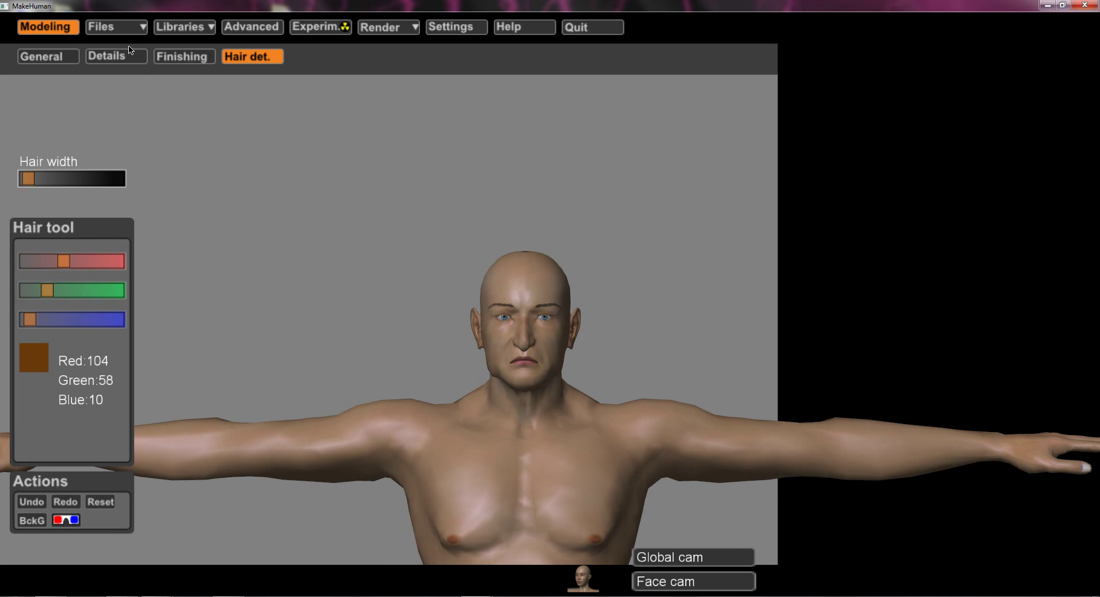
click(136, 29)
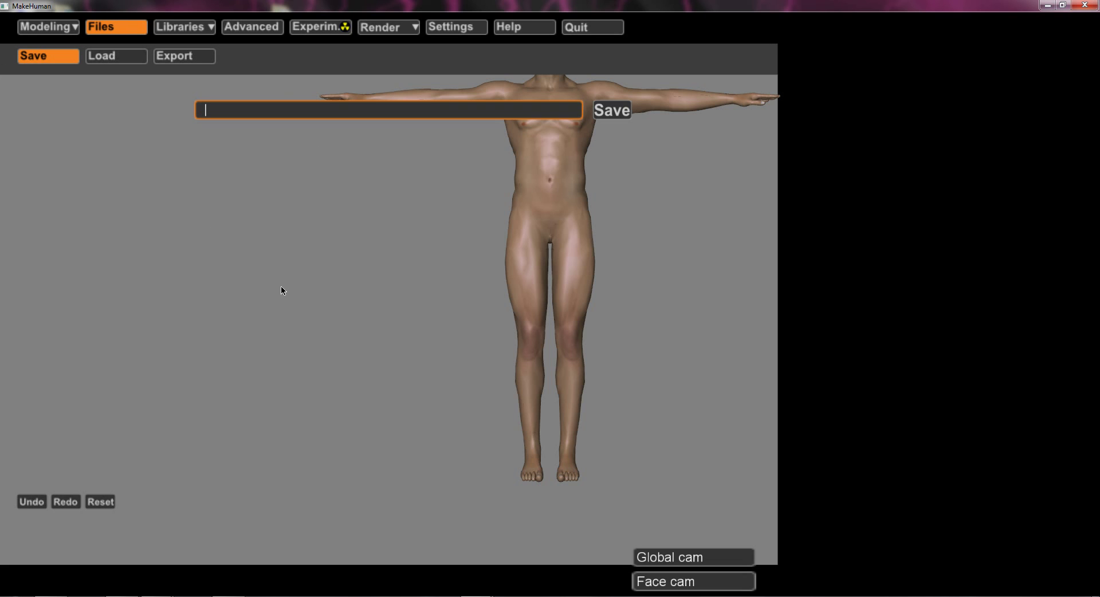
Save the model as 'hugeoldman', confirm it is listed under Files > Load, and go to Export.
text(hugeoldman)
click(612, 110)
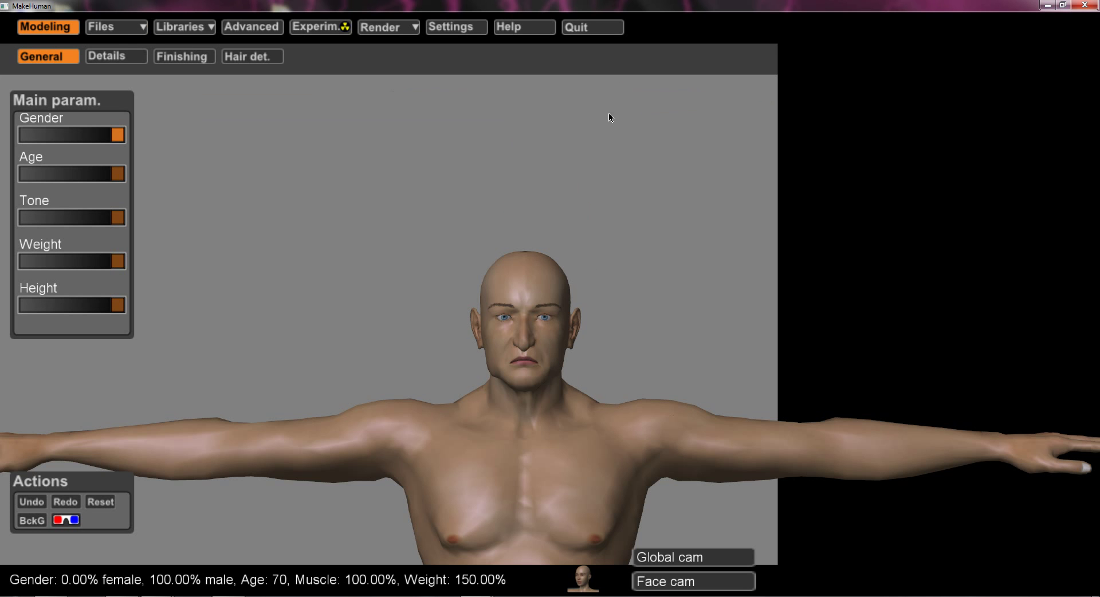
click(111, 26)
click(118, 57)
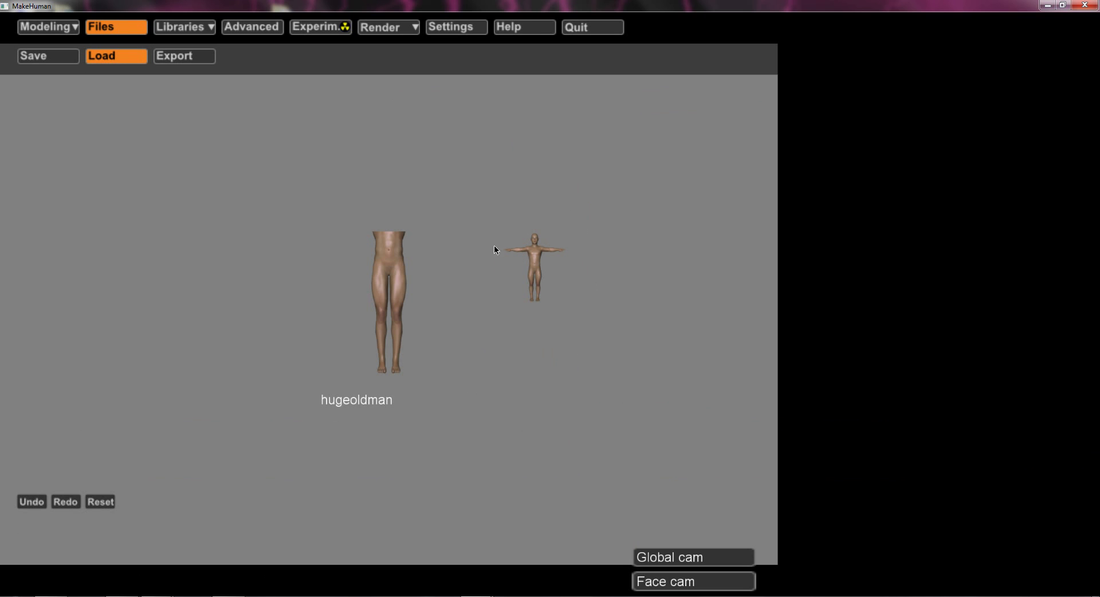
click(178, 60)
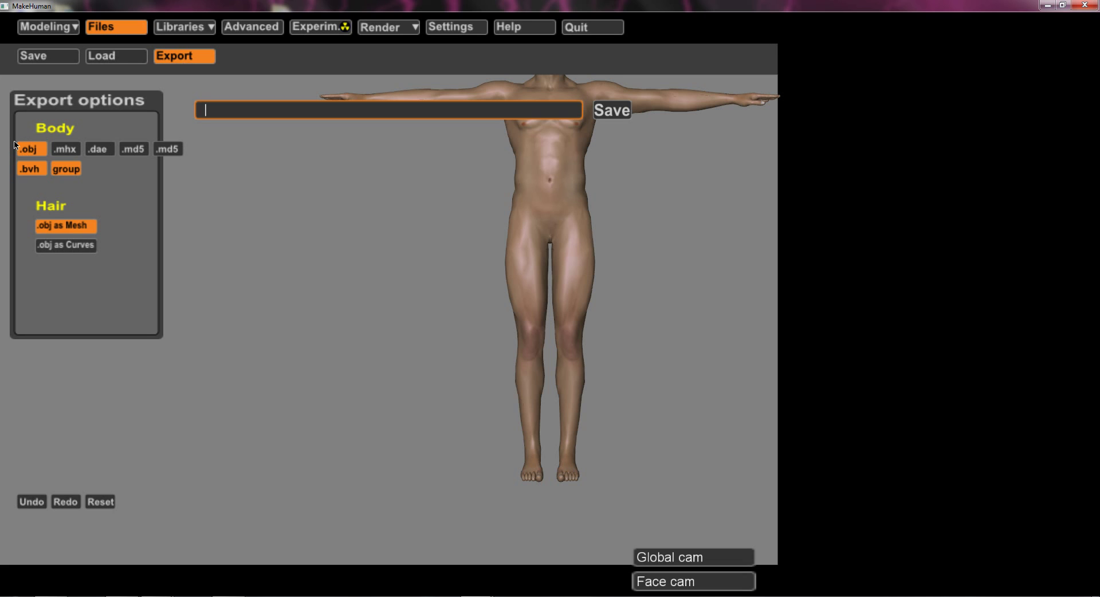
Switch the body export format from .obj to .mhx, then view the Hair library.
click(60, 149)
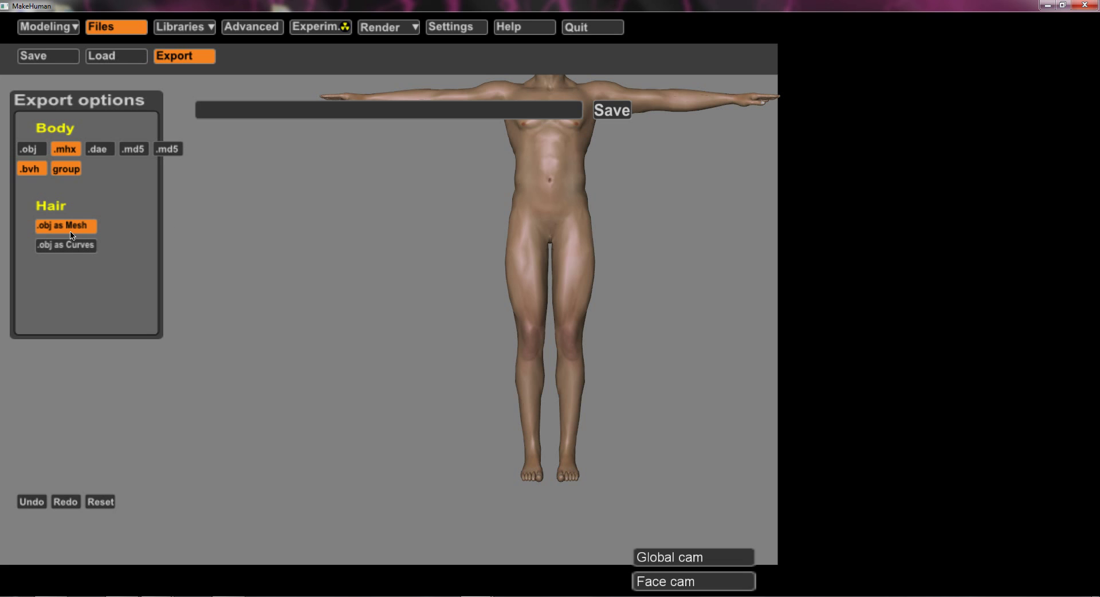
click(182, 30)
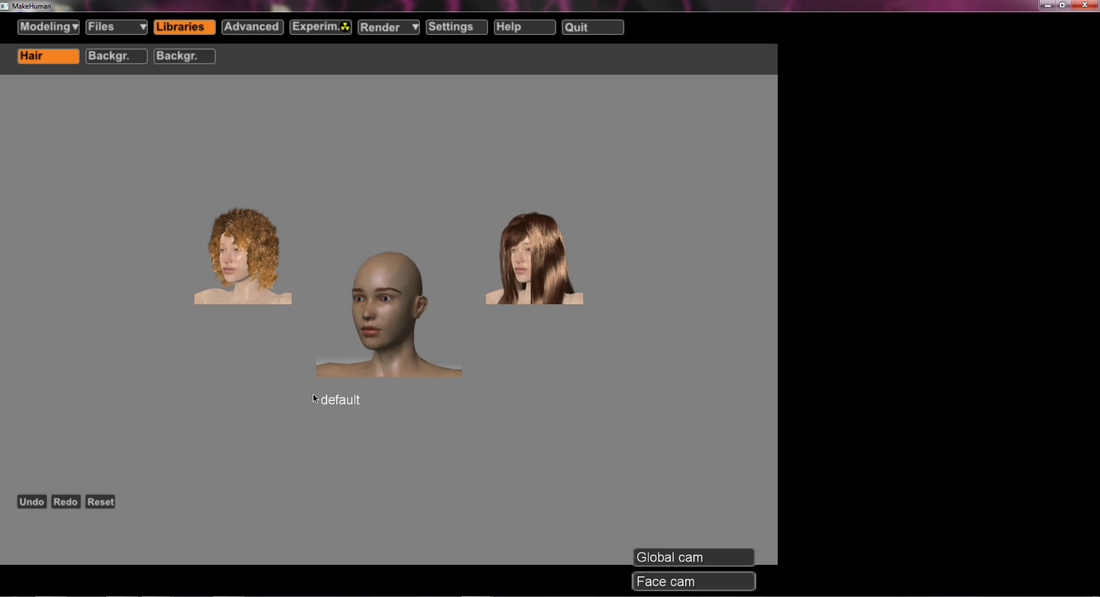
Browse both background libraries, then try the Brow asymmetry slider in Advanced settings.
click(130, 59)
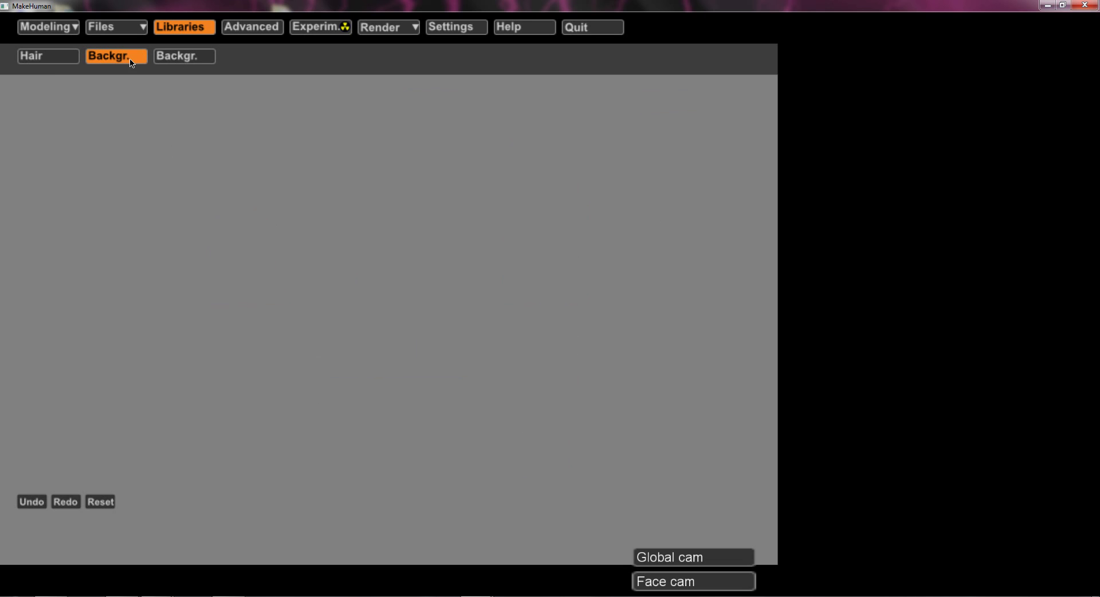
click(178, 67)
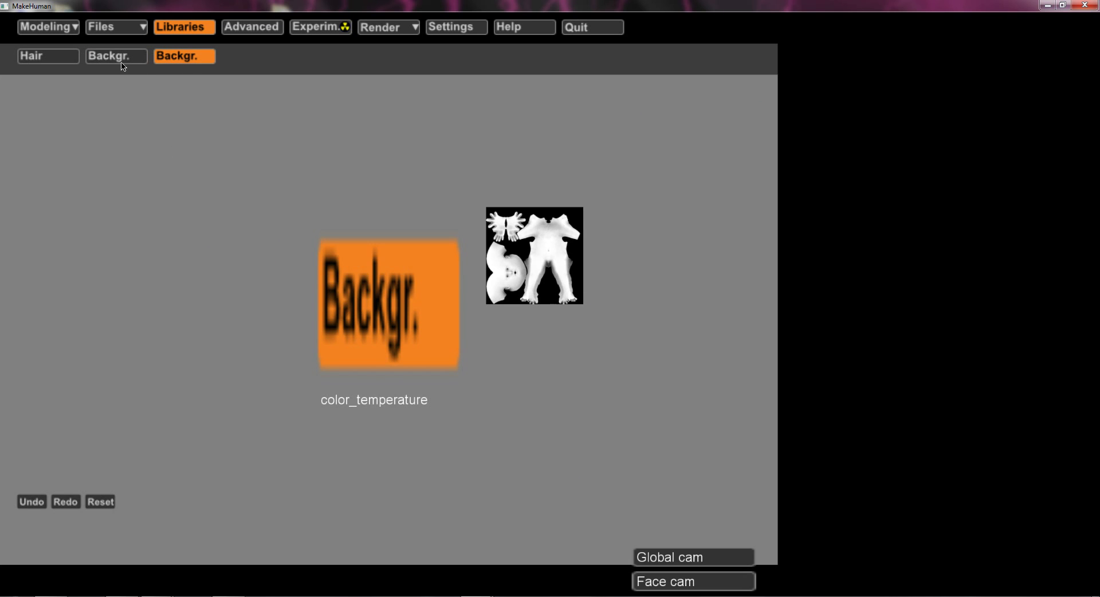
click(228, 31)
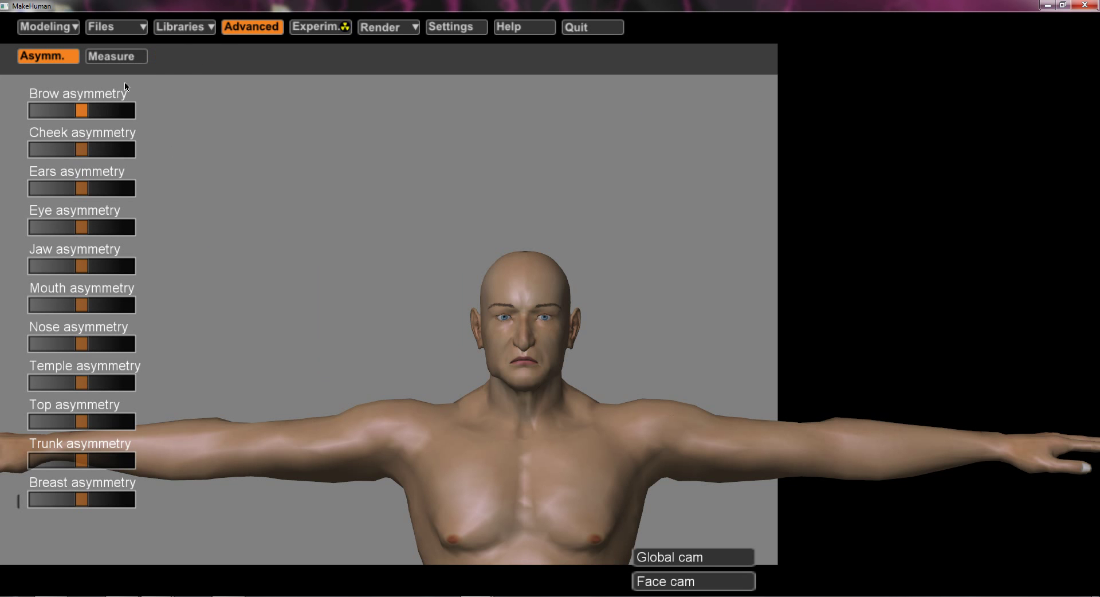
drag(83, 114, 84, 142)
Max out the left-column measurements from neck (55.0 cm) through bust (158.0 cm) to nape-to-waist.
click(143, 57)
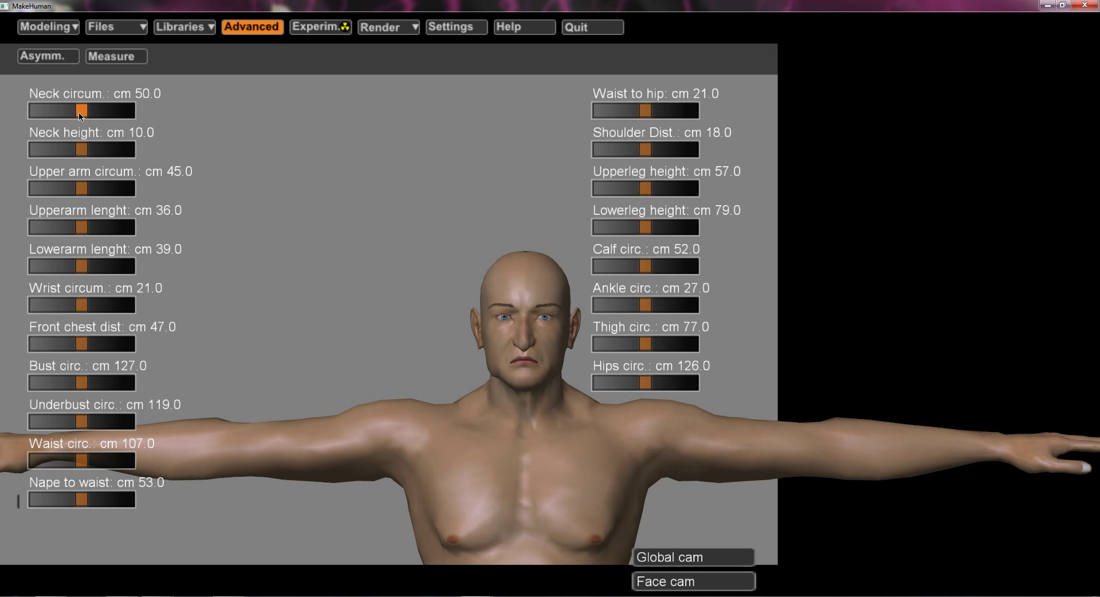
drag(81, 114, 136, 111)
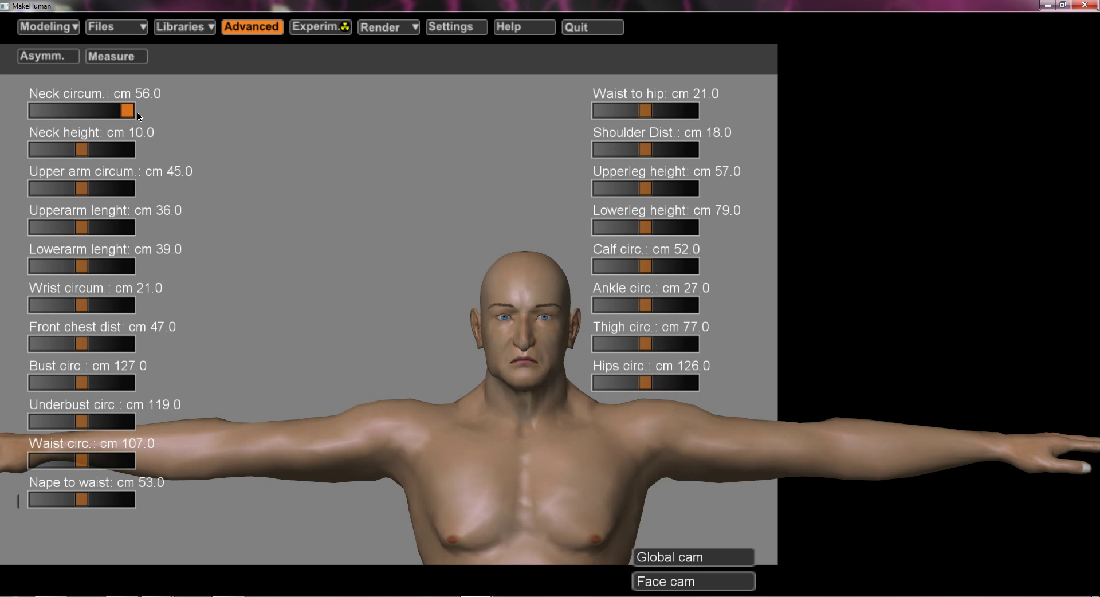
drag(82, 150, 106, 146)
drag(82, 188, 150, 187)
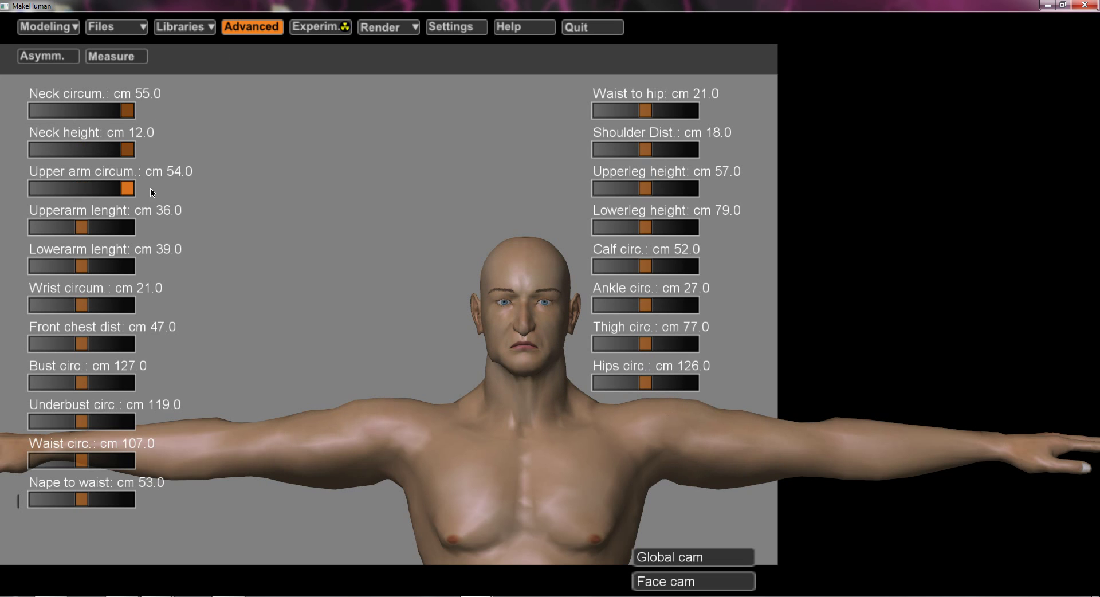
drag(81, 227, 132, 227)
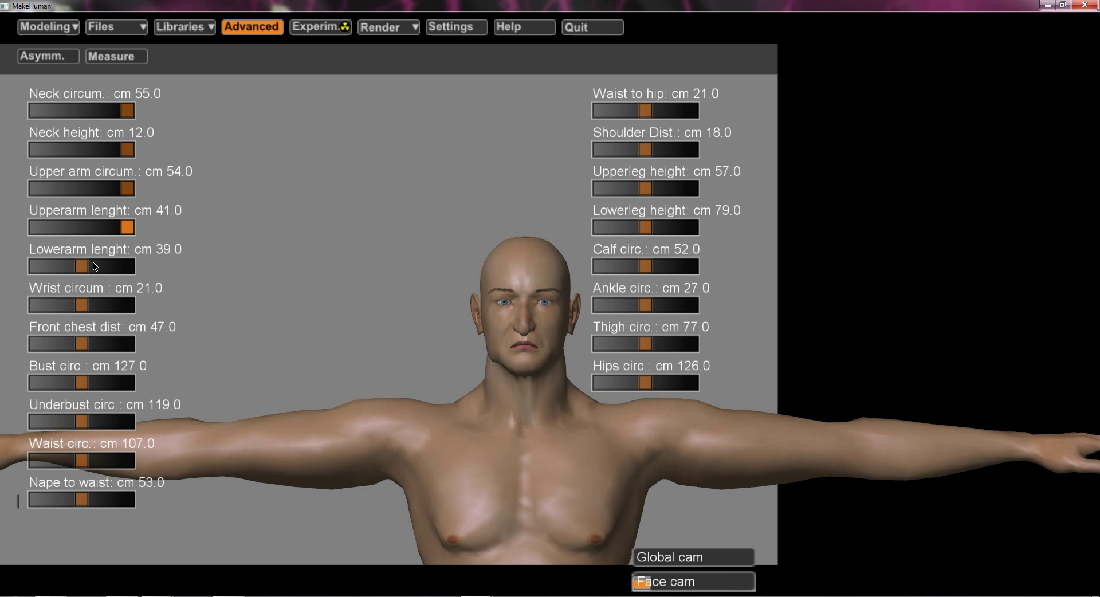
drag(82, 266, 168, 271)
drag(82, 305, 143, 297)
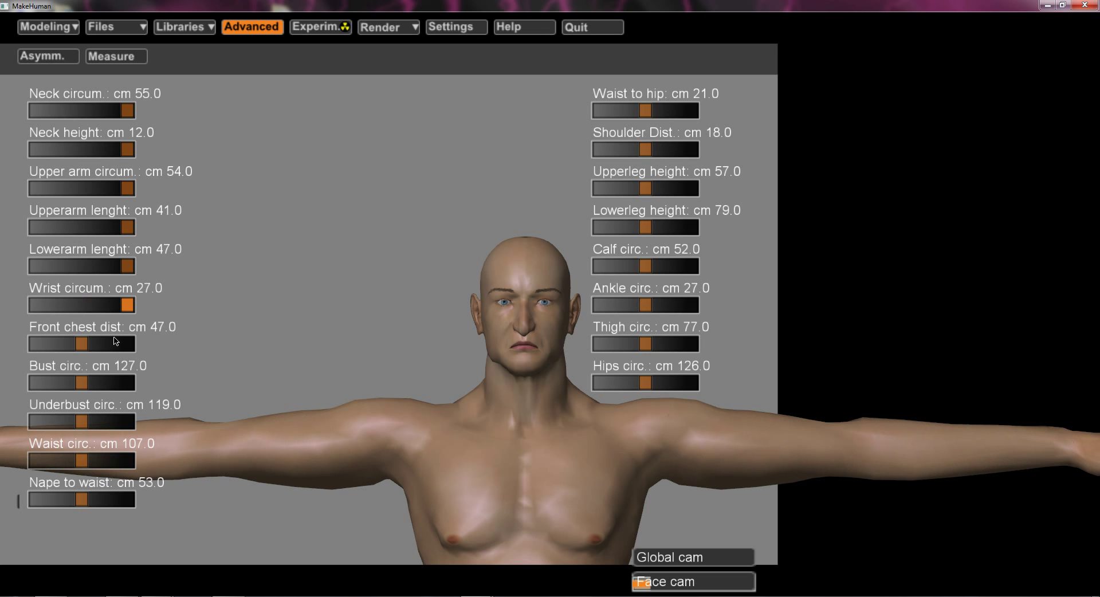
drag(81, 346, 175, 341)
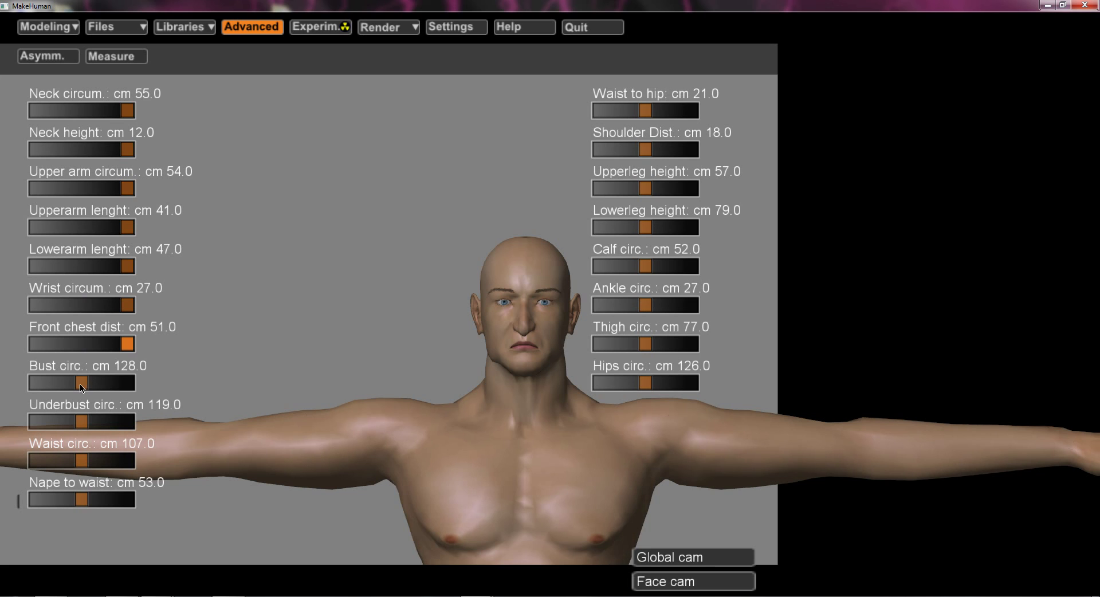
drag(81, 383, 182, 375)
drag(82, 422, 180, 424)
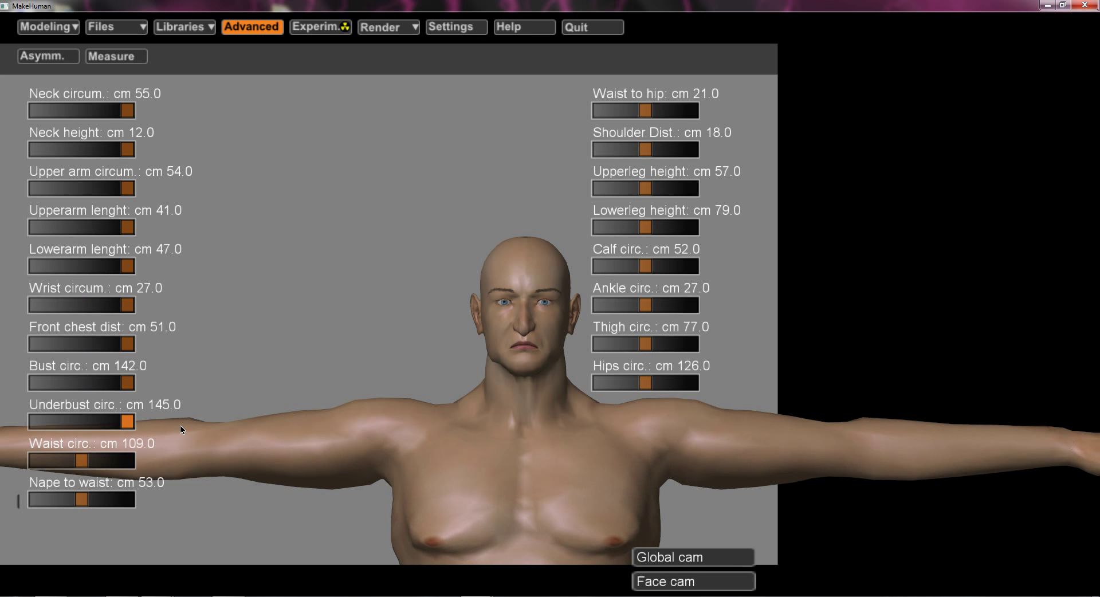
drag(82, 465, 172, 473)
drag(82, 507, 182, 503)
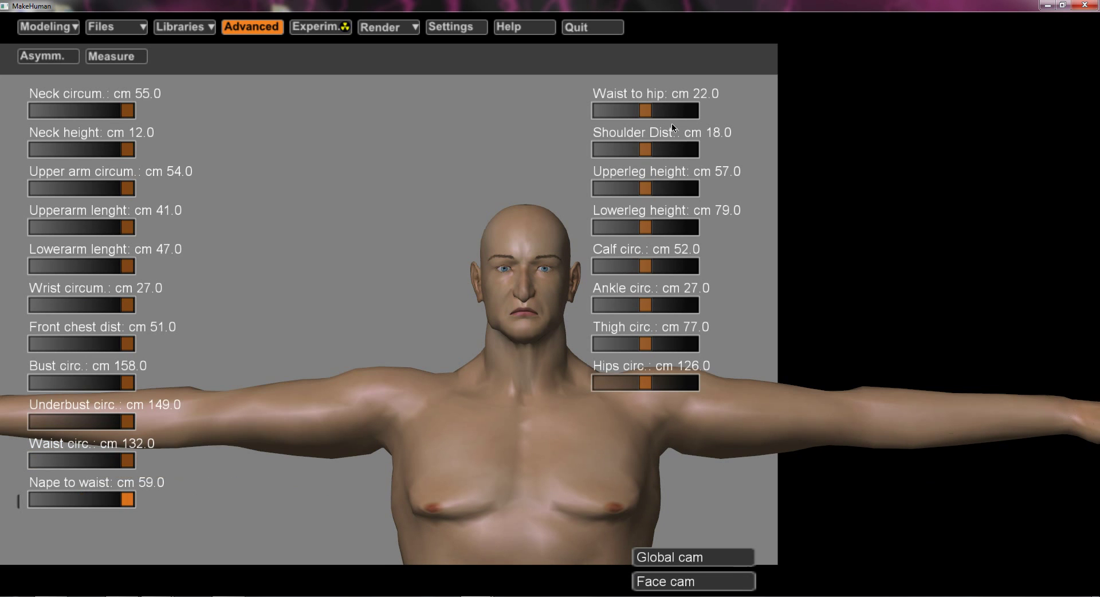
Max out waist-to-hip, shoulders, upper and lower legs, calves, ankles, thighs and hips (138.0 cm).
drag(646, 110, 692, 111)
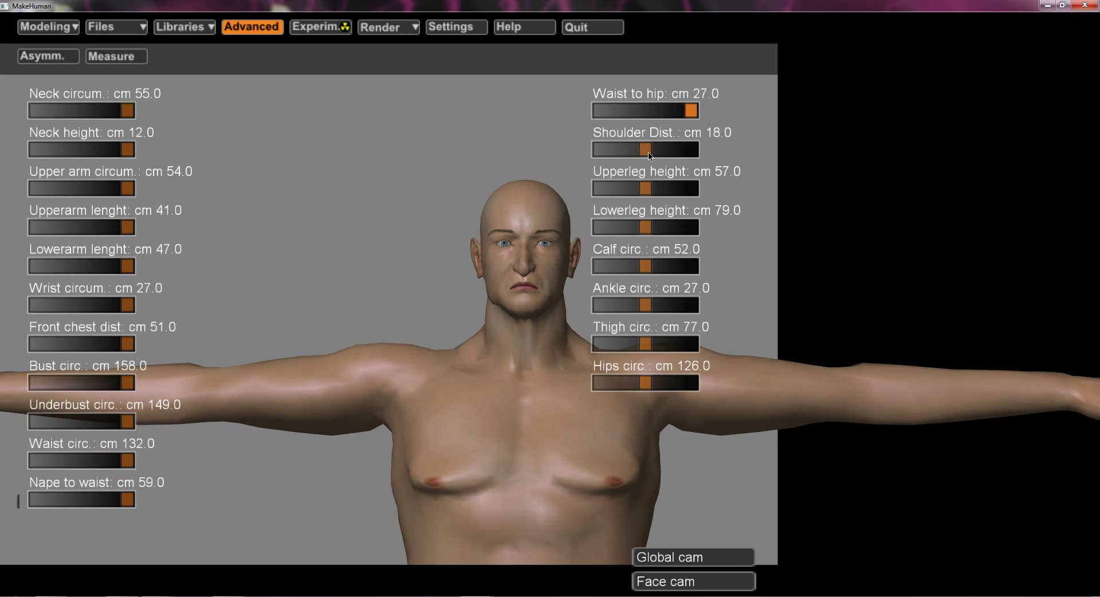
drag(645, 149, 693, 150)
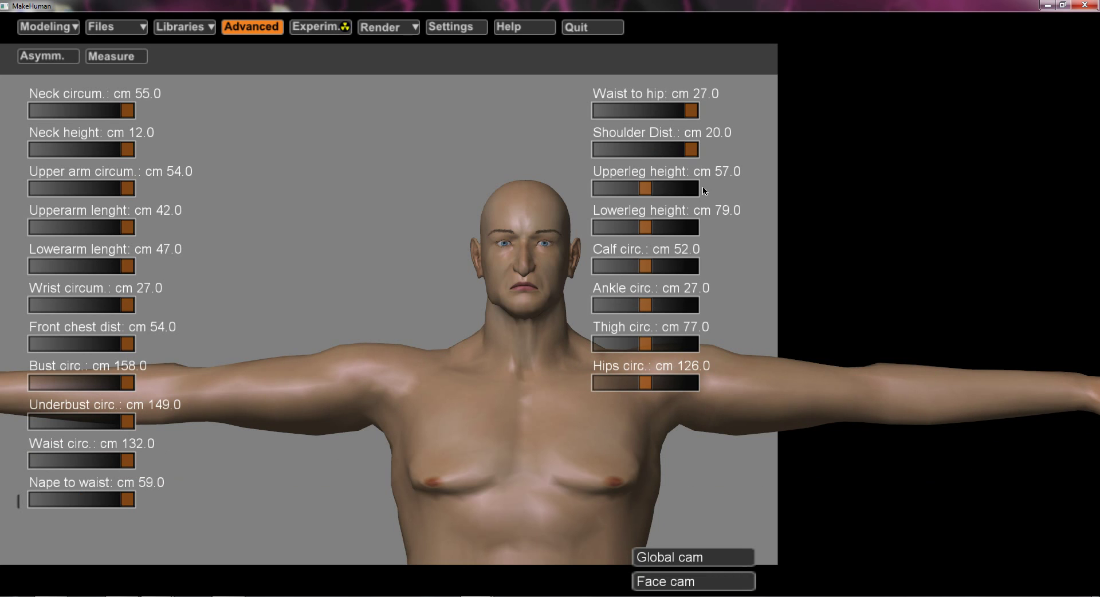
drag(645, 188, 730, 184)
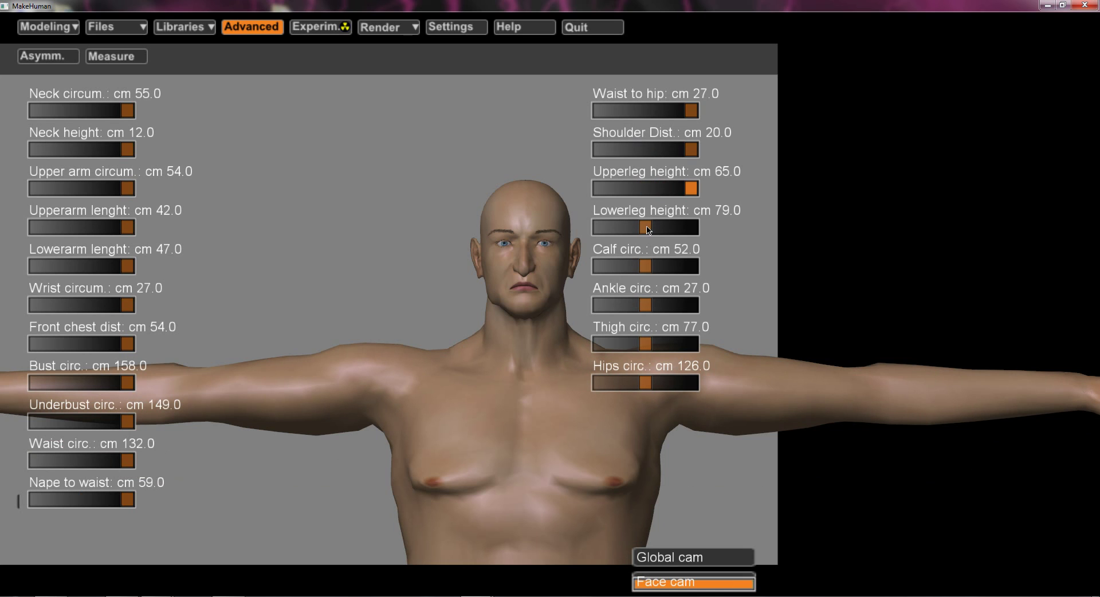
drag(648, 229, 716, 221)
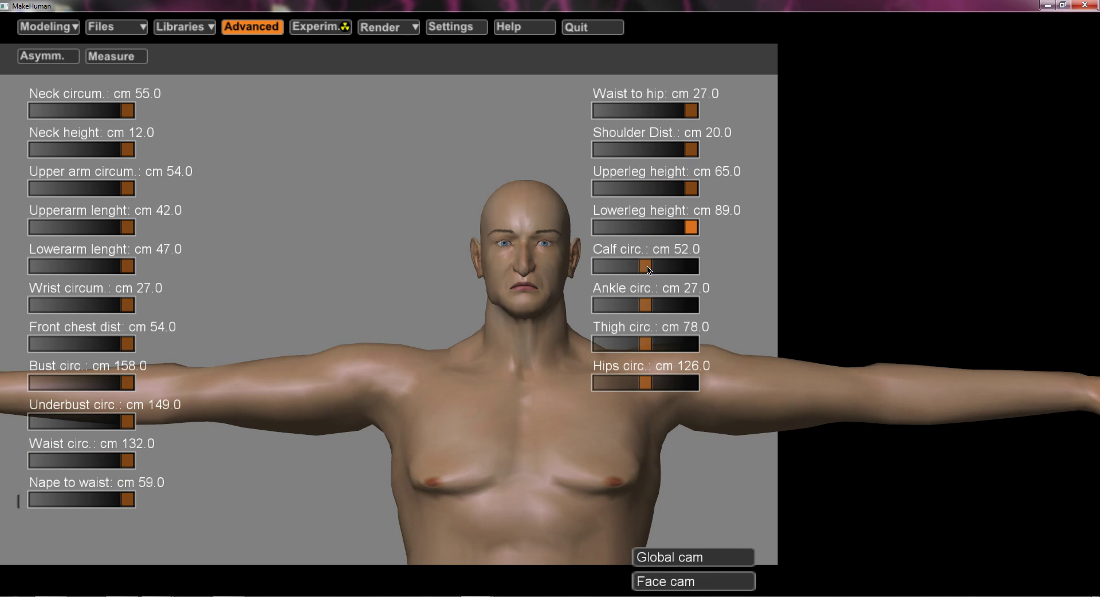
drag(649, 269, 716, 252)
click(658, 303)
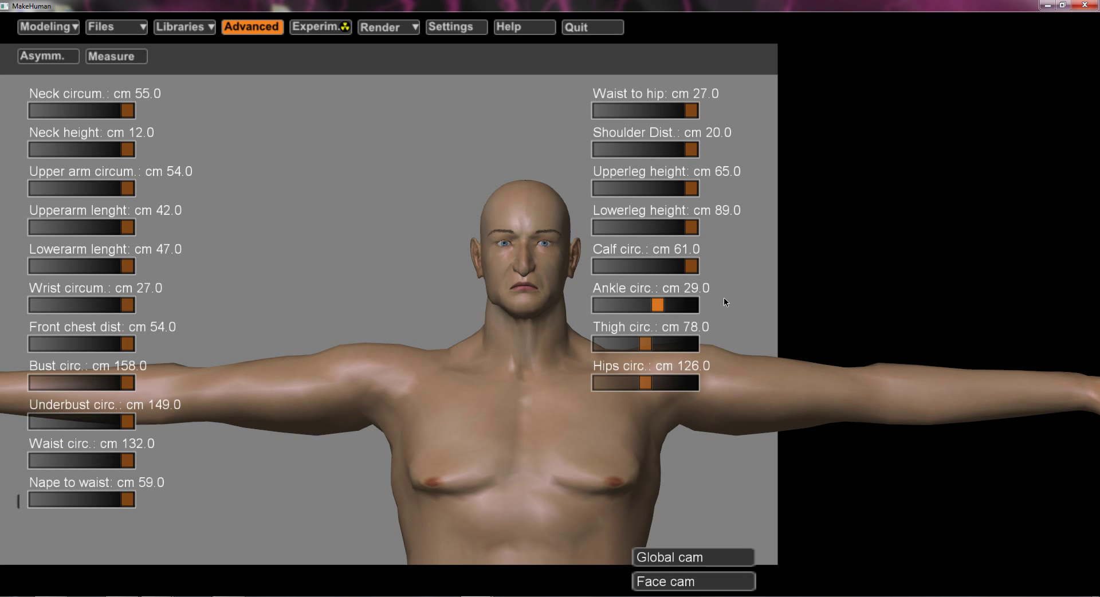
drag(724, 296, 724, 297)
drag(645, 344, 723, 363)
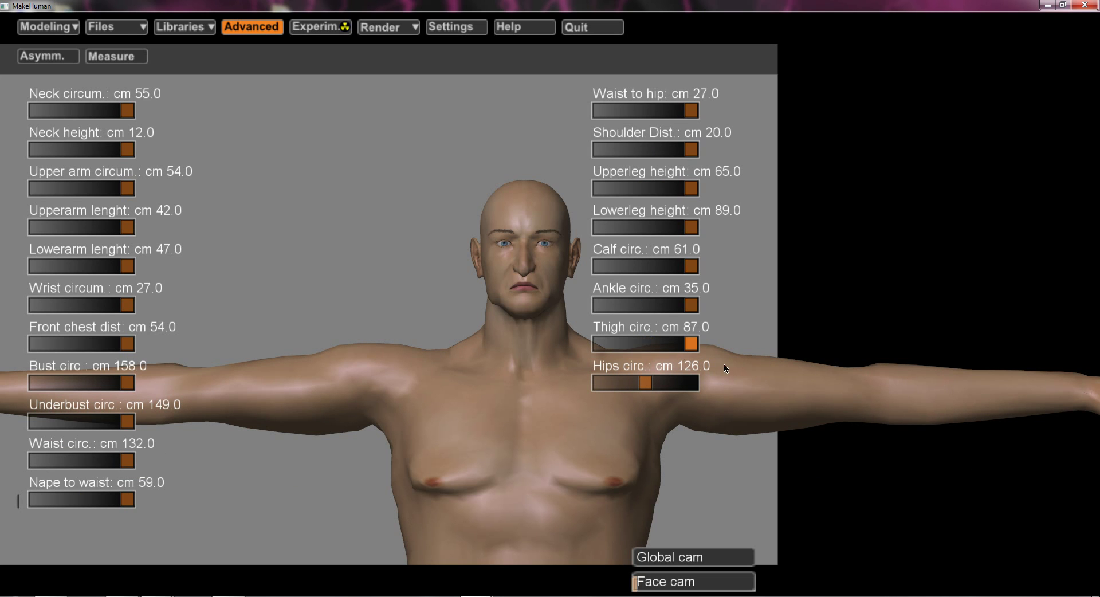
drag(645, 383, 709, 379)
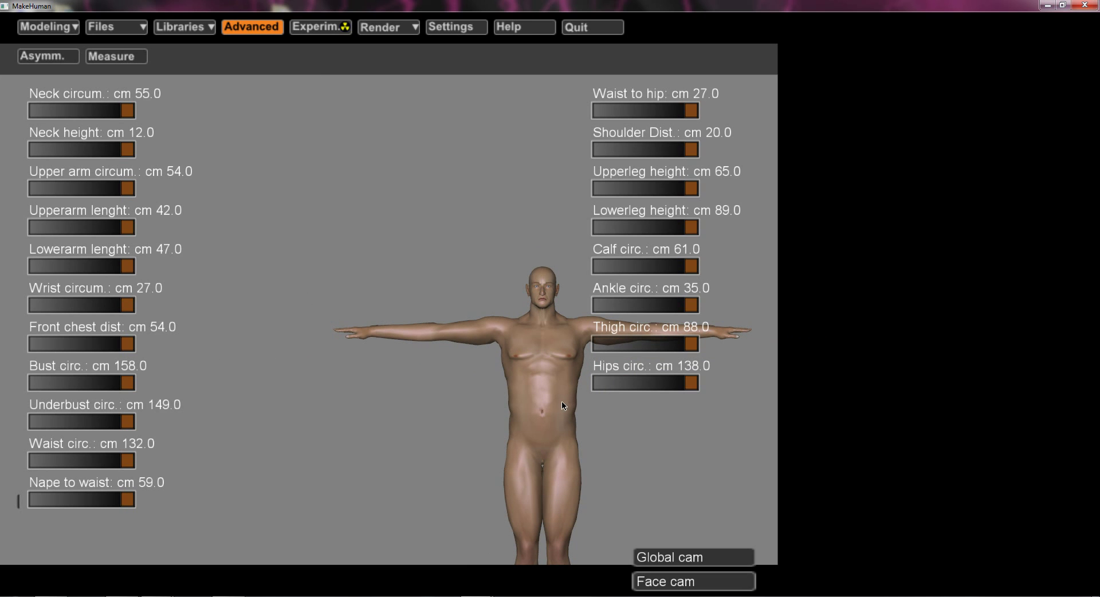
In the experimental Pose controls, rotate Shoulder RotX to 80, then undo it.
click(312, 26)
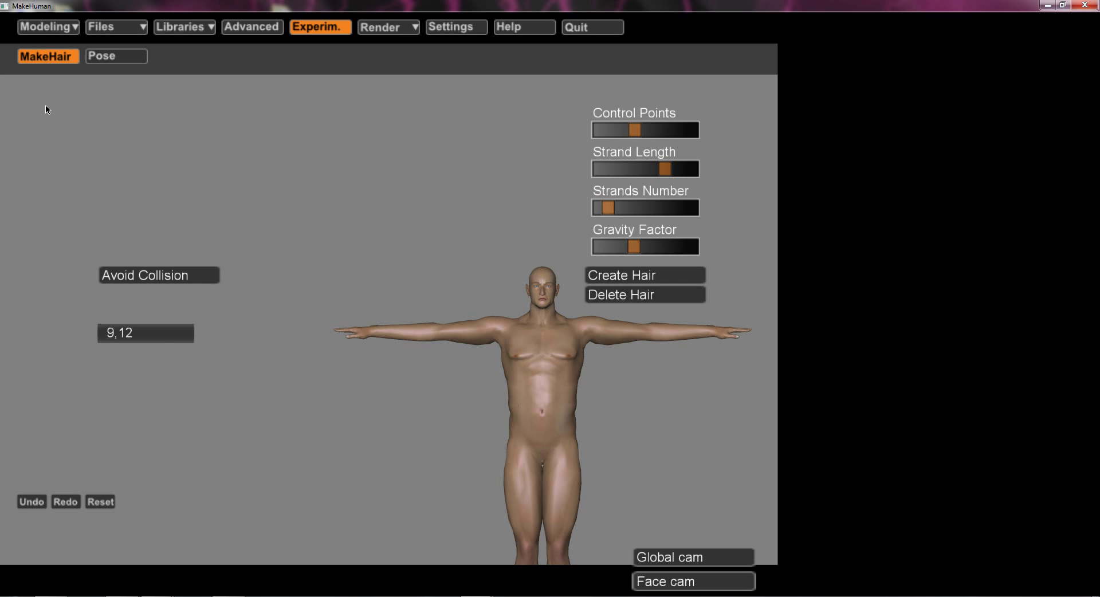
click(105, 60)
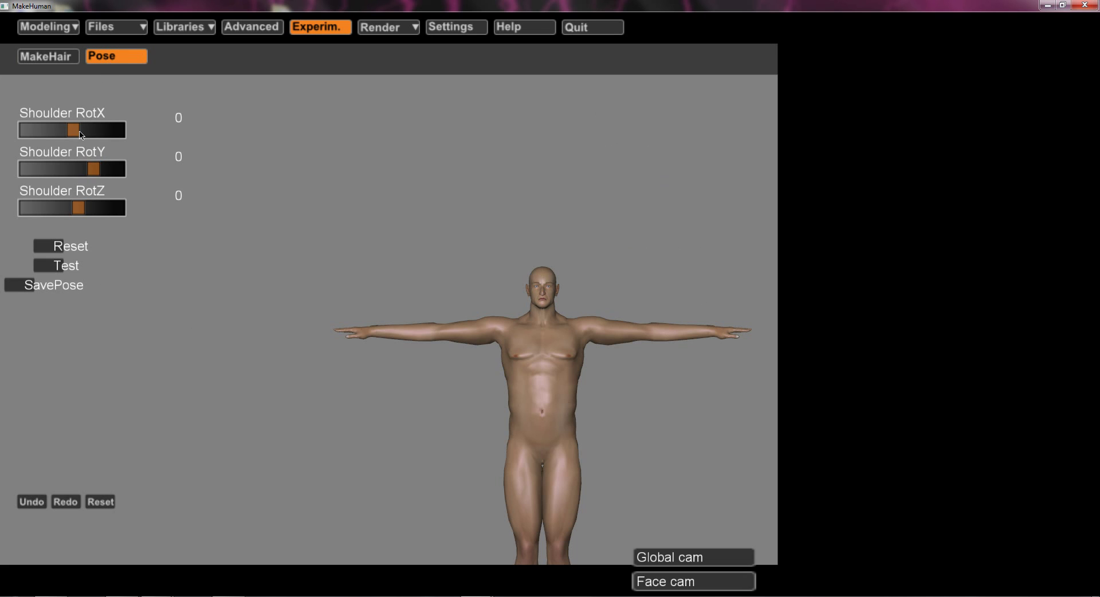
drag(74, 130, 152, 132)
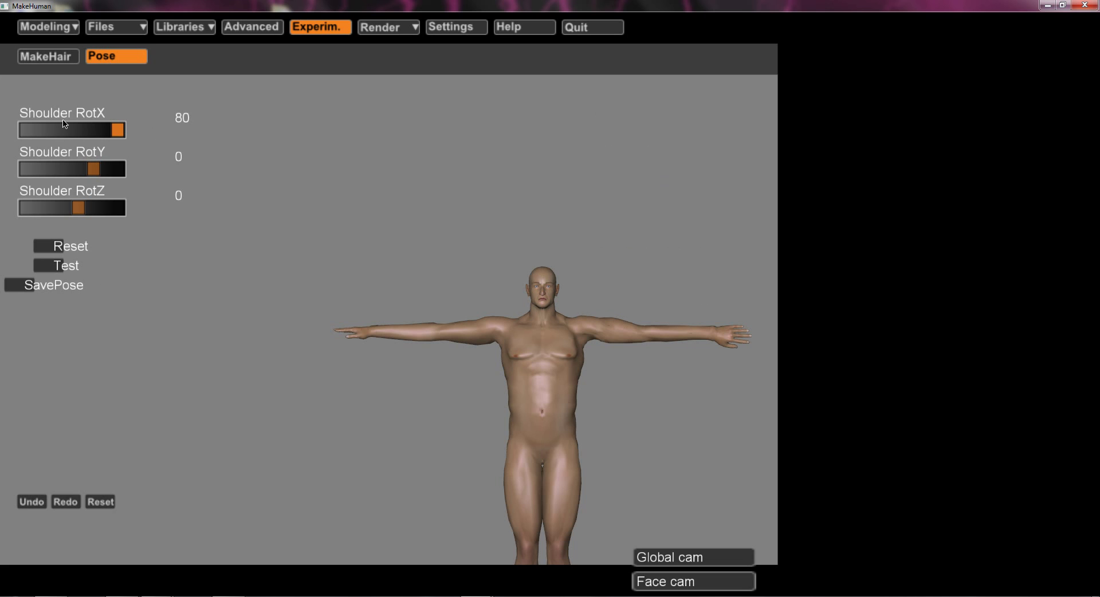
click(25, 503)
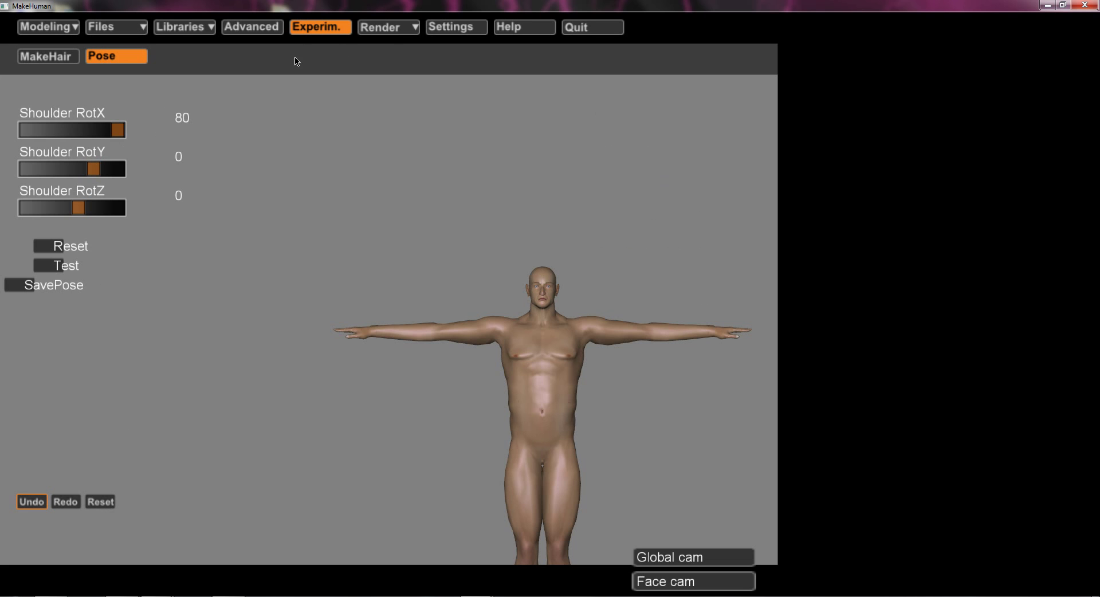
Run an AQSIS render and read the encoding LookupError traceback in the console.
click(387, 30)
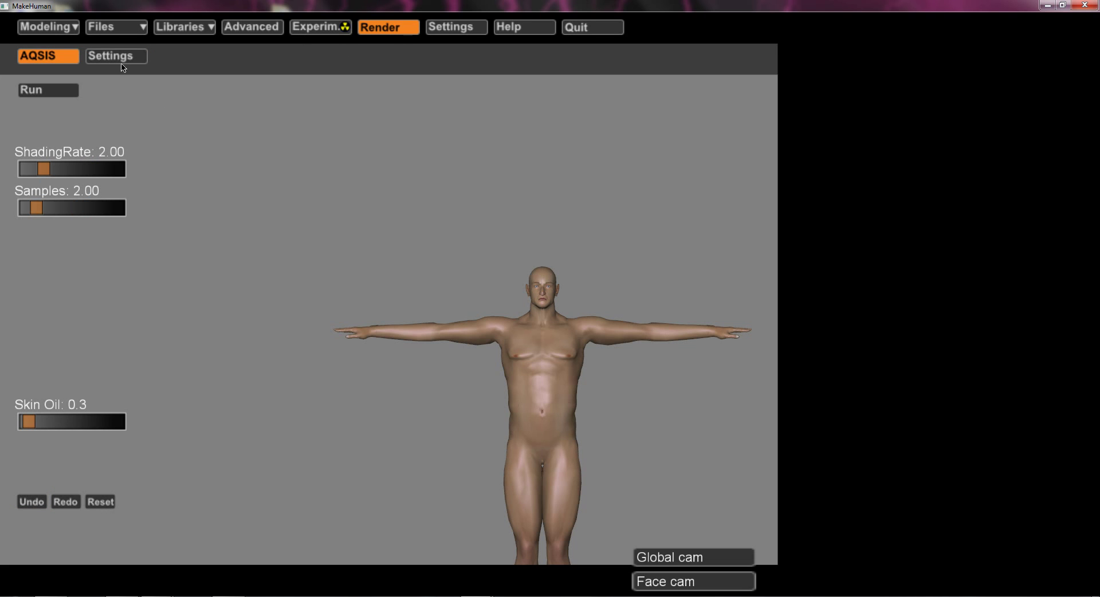
click(60, 94)
key(alt+Tab)
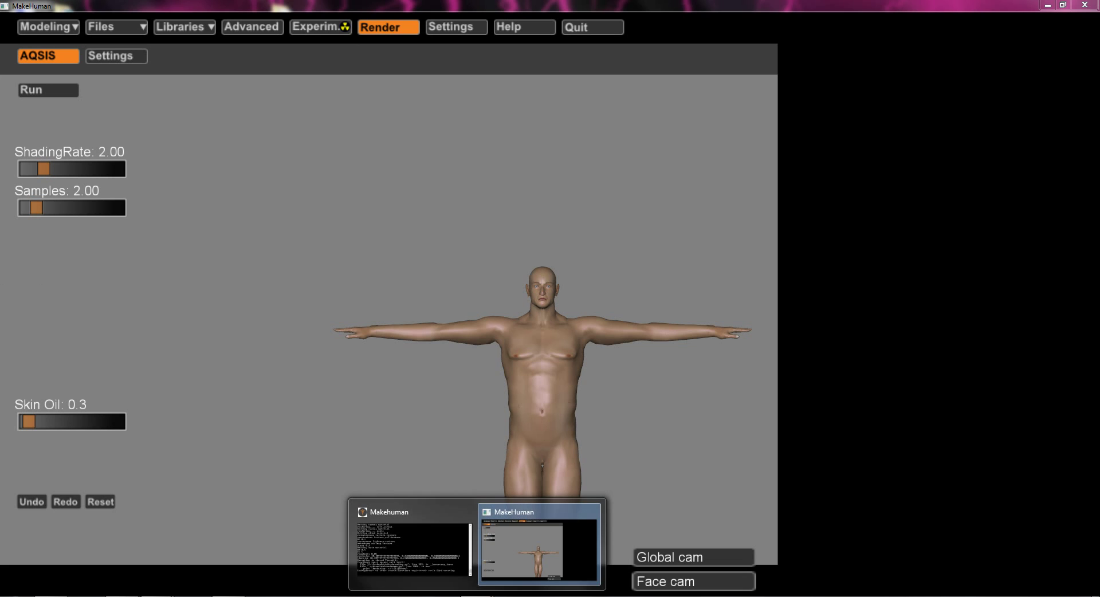
click(443, 542)
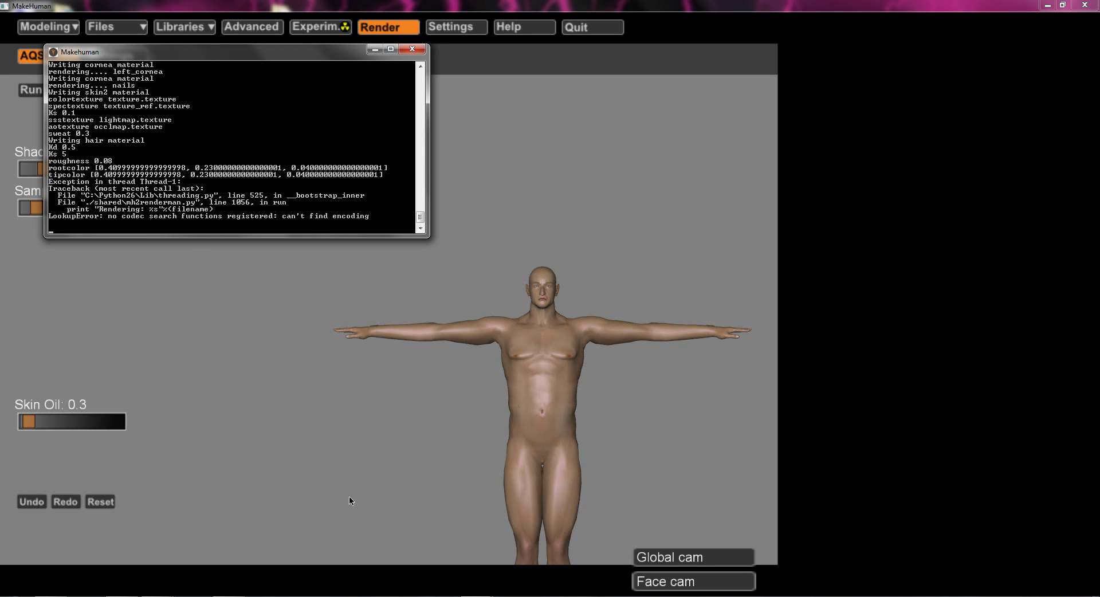
click(303, 496)
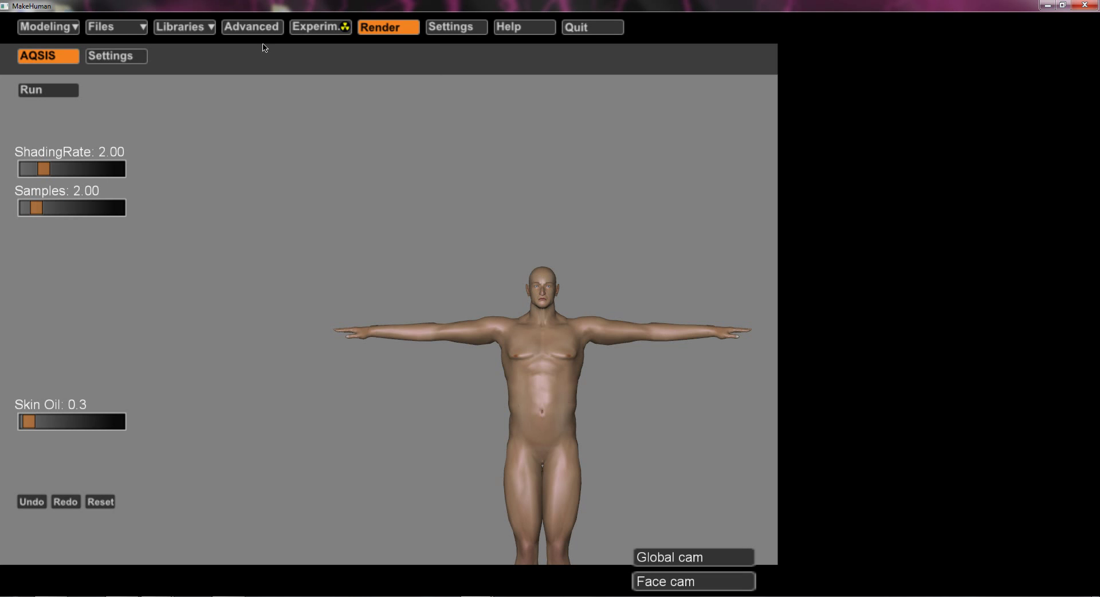
Preview the model with Phong, Toon and Skin shaders, then revert to No shader.
click(128, 58)
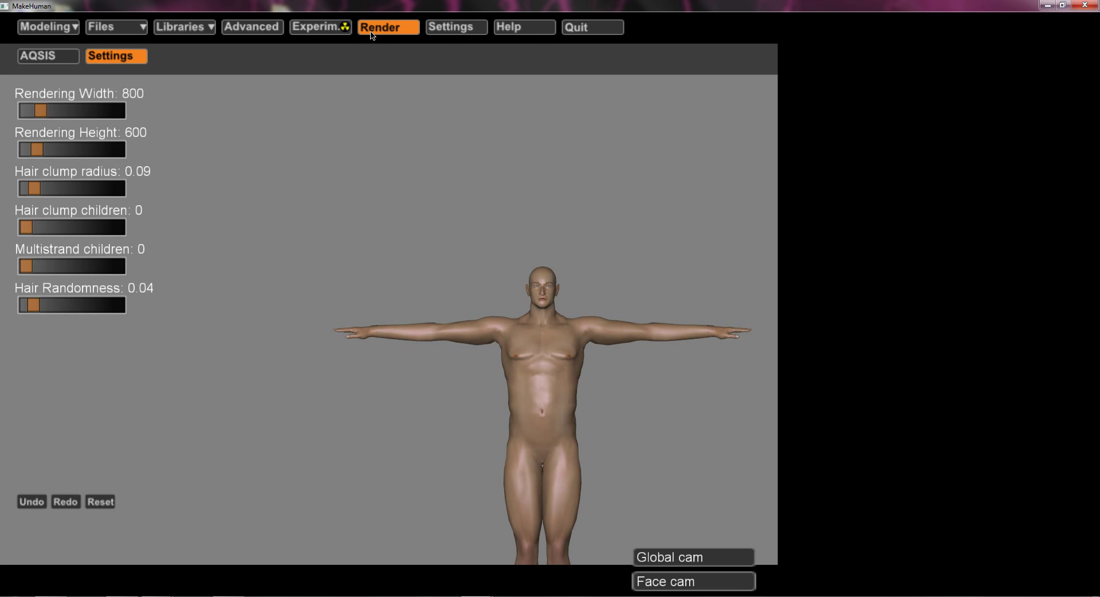
click(453, 27)
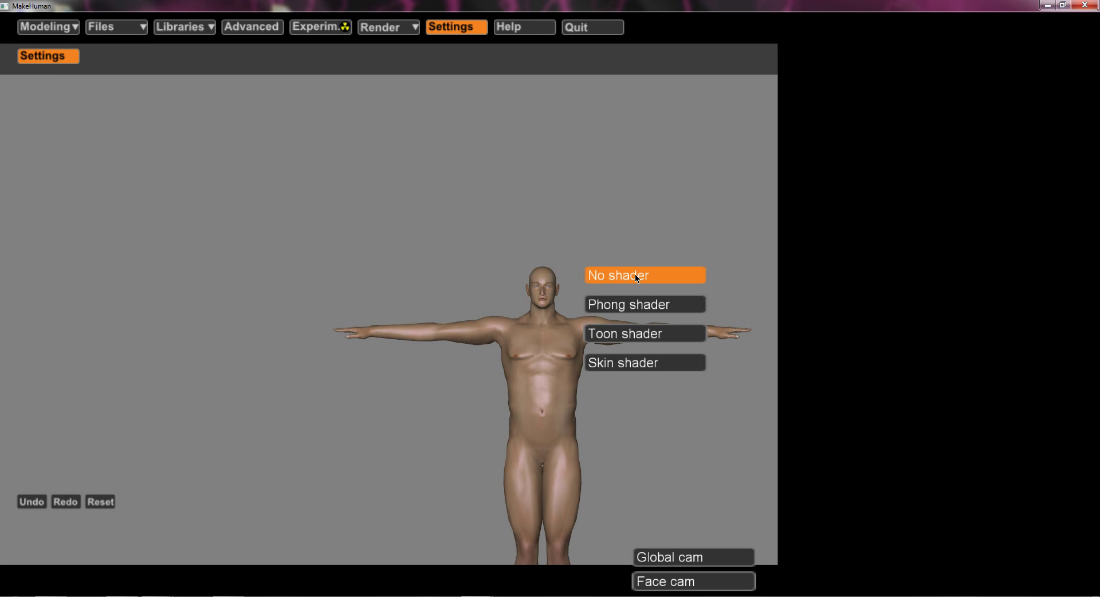
click(622, 309)
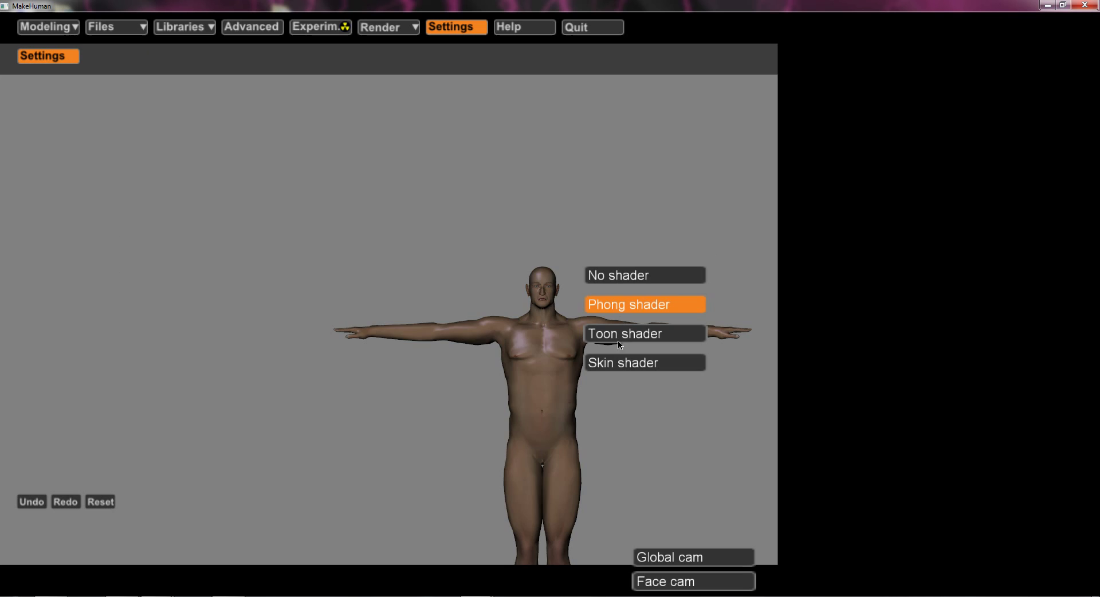
click(620, 337)
click(614, 361)
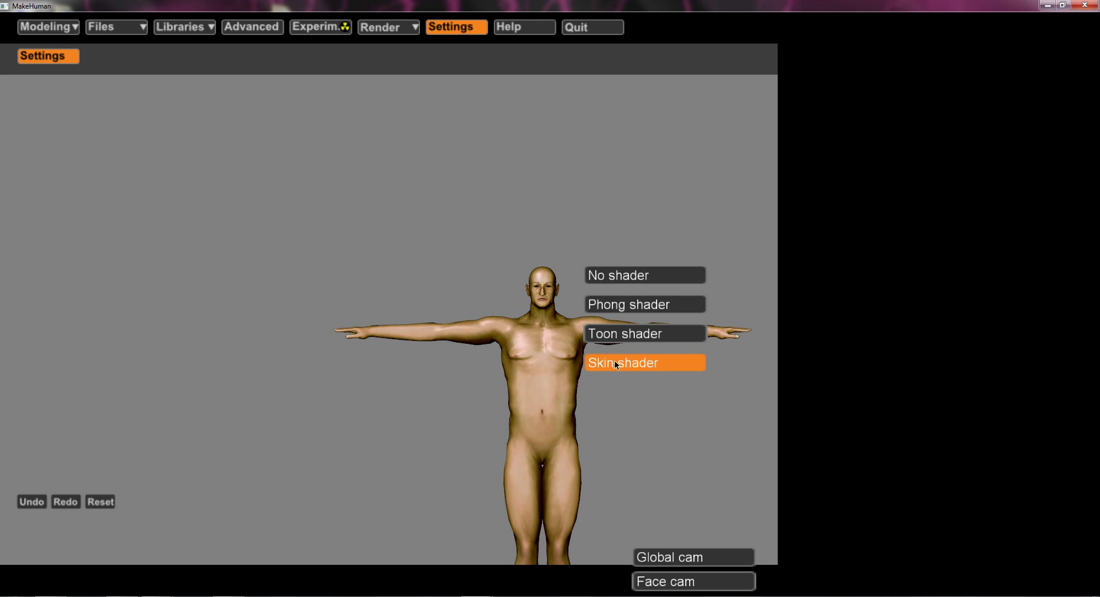
click(620, 278)
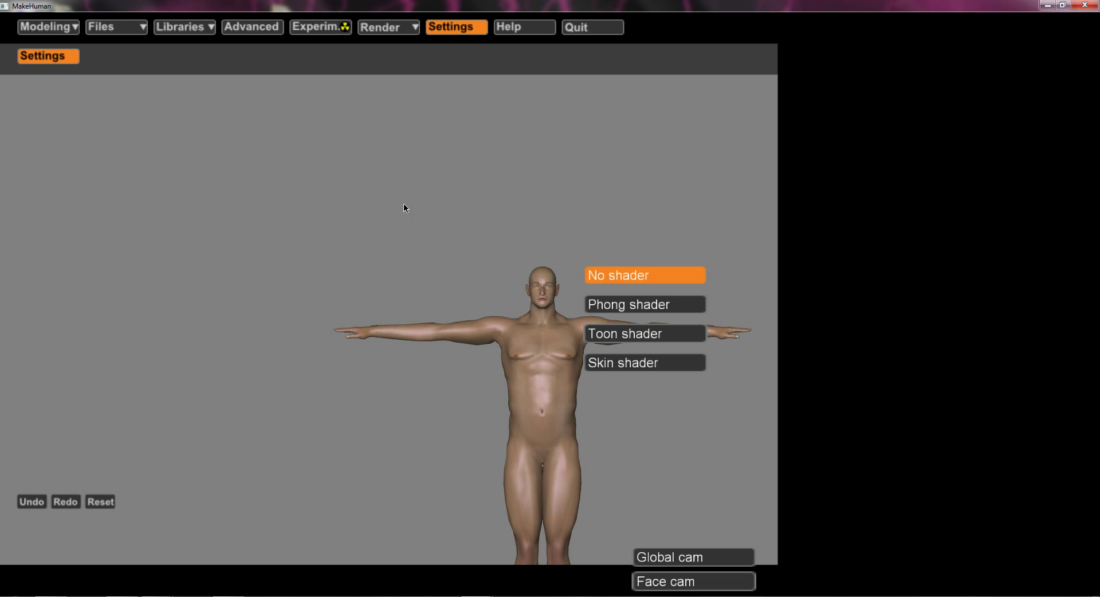
Save the model under its current name from the Files section.
click(41, 31)
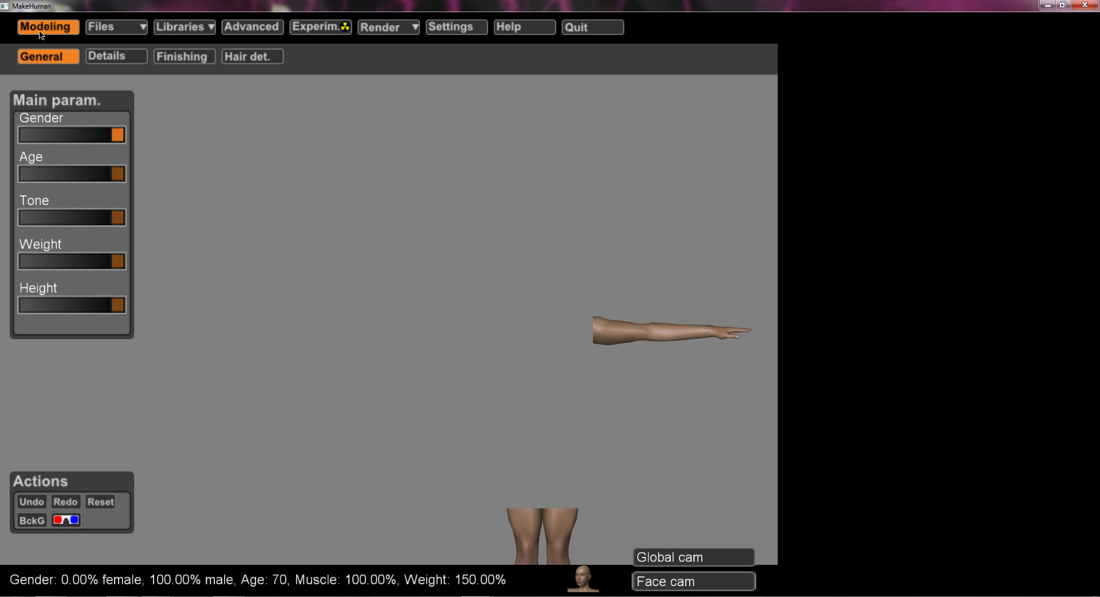
click(118, 31)
click(610, 114)
Export the model as .mhx named 'thebiggestmanyouwilleversee'.
click(139, 34)
click(203, 60)
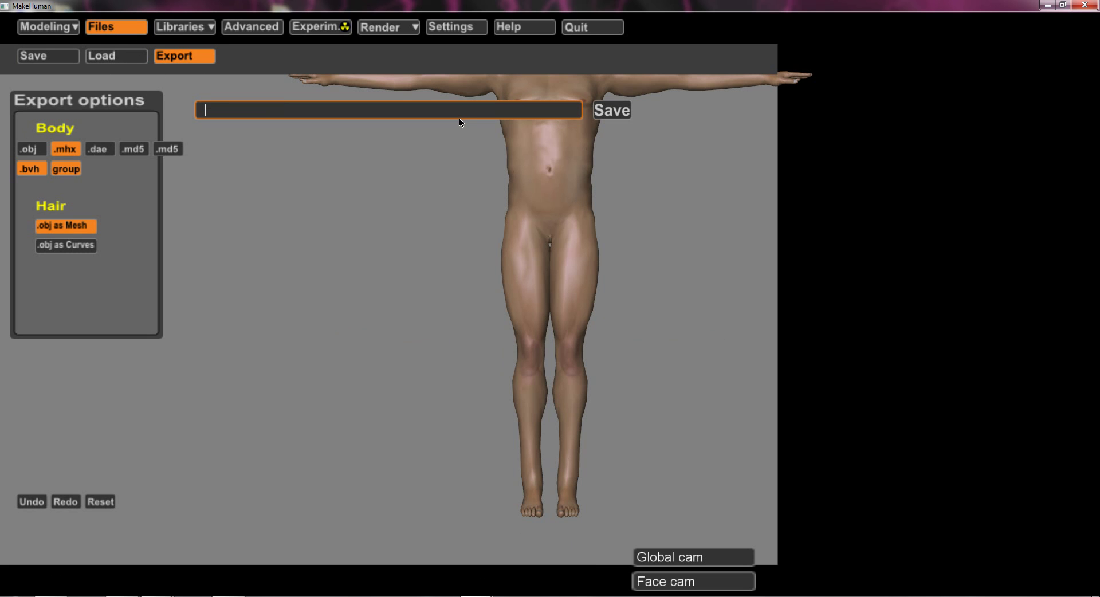
text(thebiggestman)
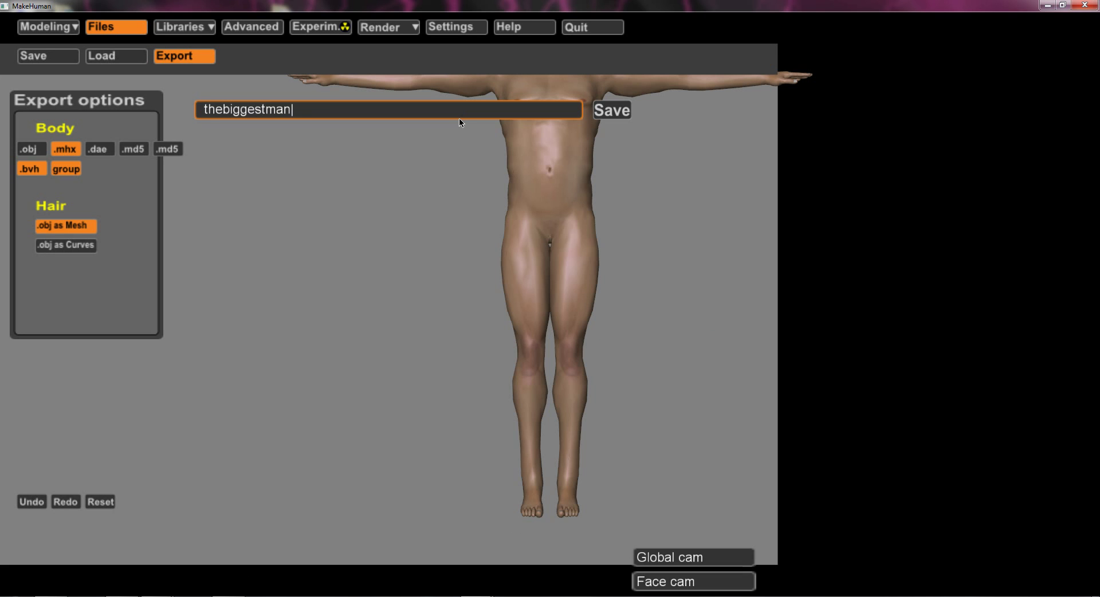
text(youwilleversee)
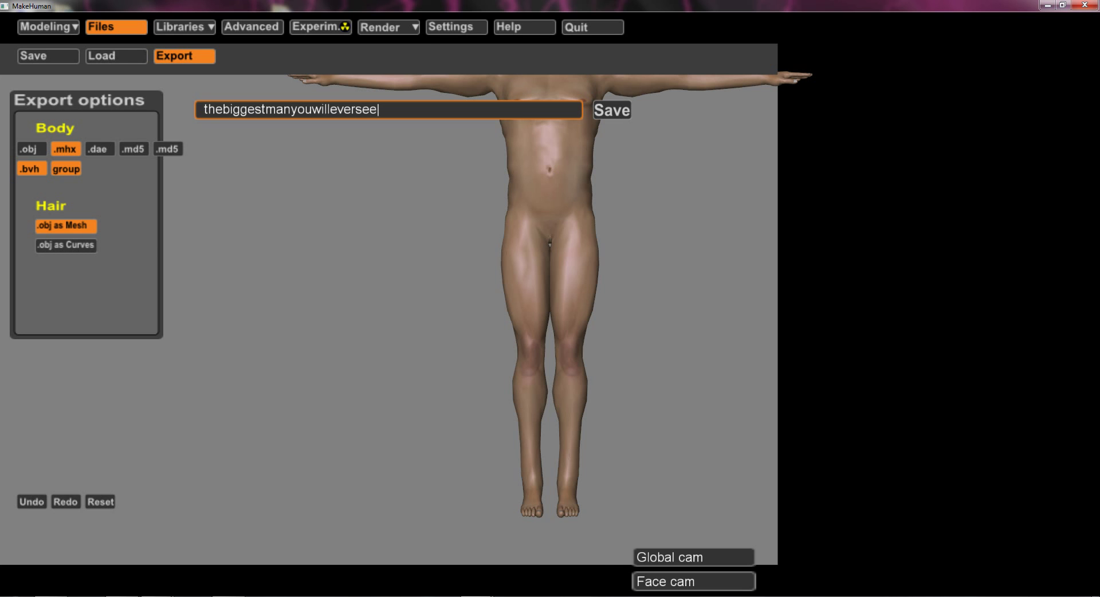
Review the export log in the console, then return to the main window.
click(443, 581)
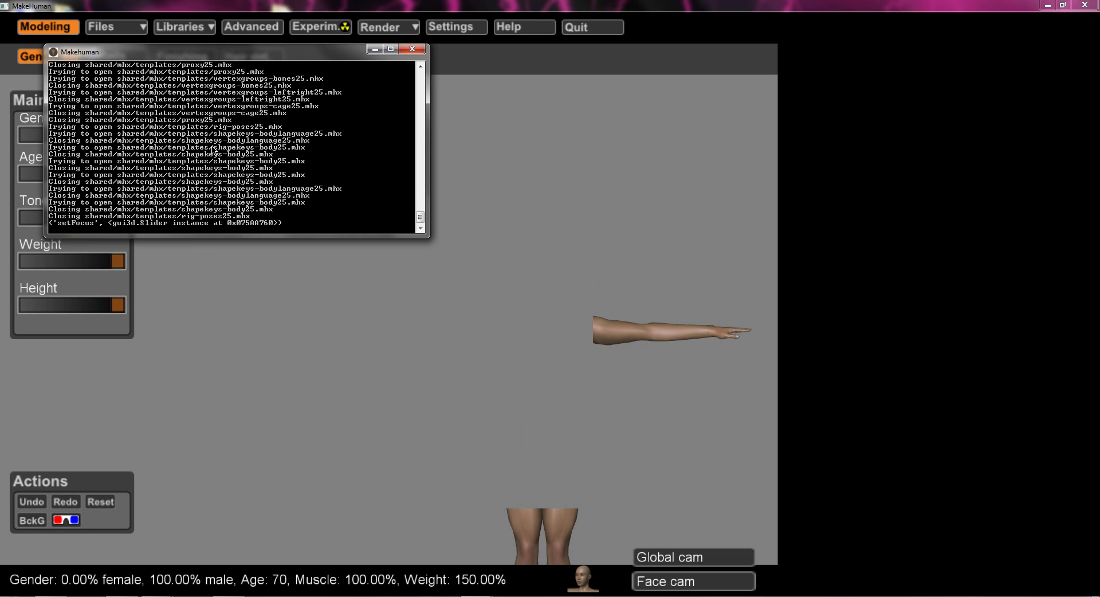
scroll(256, 208, up, 4)
scroll(255, 209, down, 5)
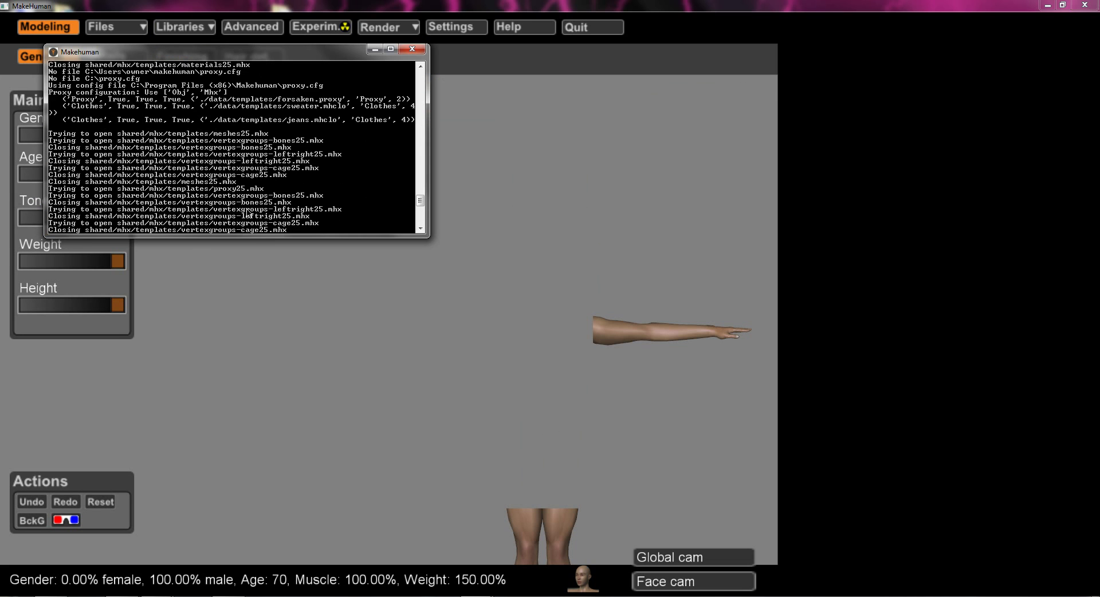
scroll(247, 213, up, 5)
scroll(226, 204, down, 3)
scroll(225, 200, up, 3)
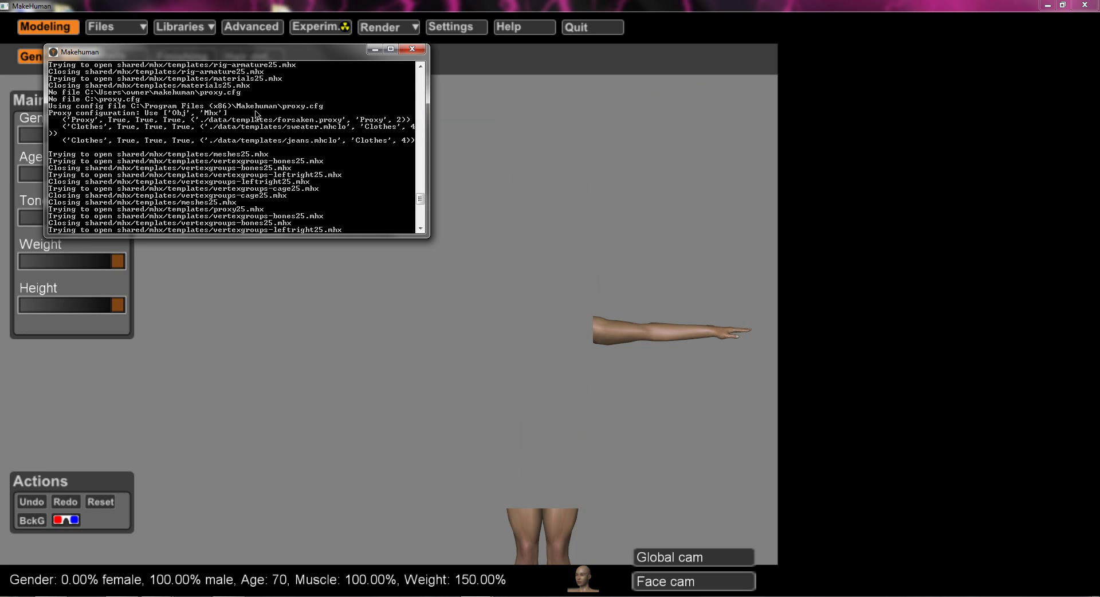
click(281, 42)
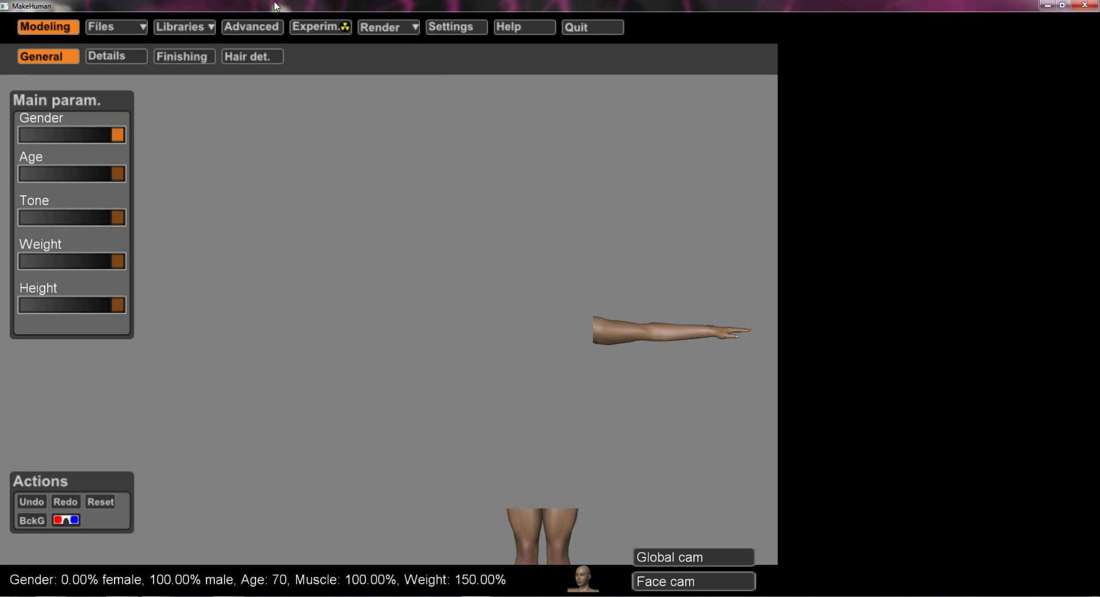
Browse the Files, Libraries and Advanced tabs, ending on Experimental MakeHair with the model turned slightly.
click(129, 31)
click(188, 27)
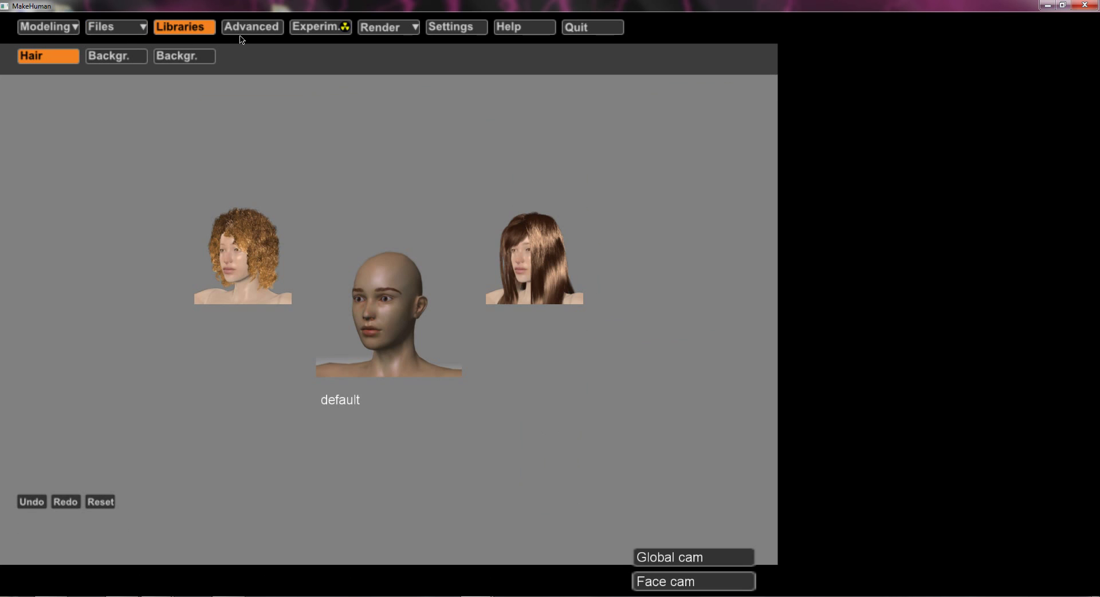
click(268, 32)
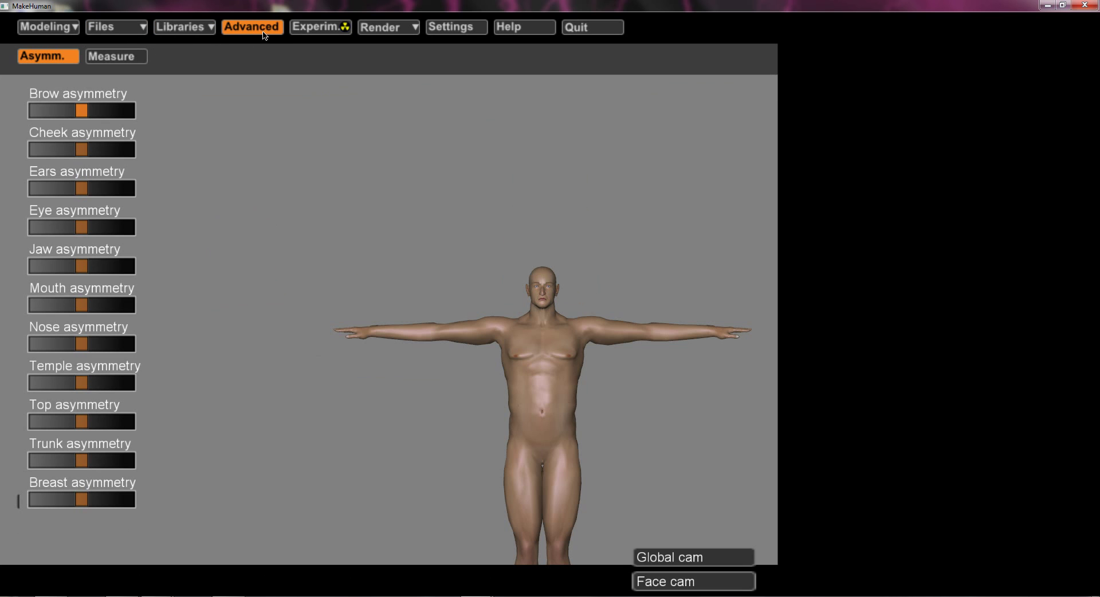
click(338, 35)
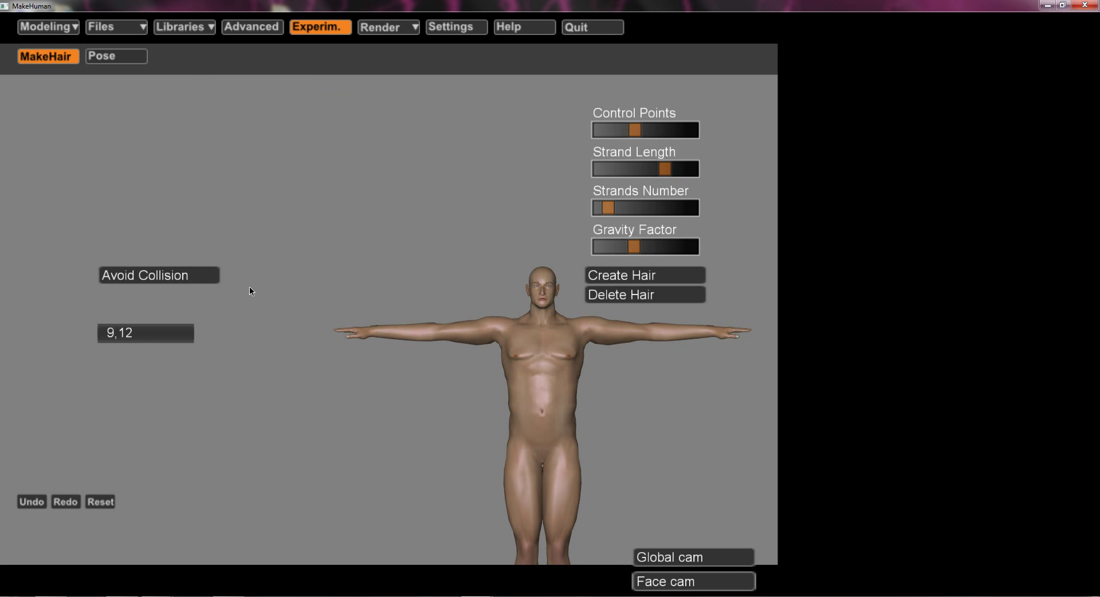
drag(249, 286, 269, 313)
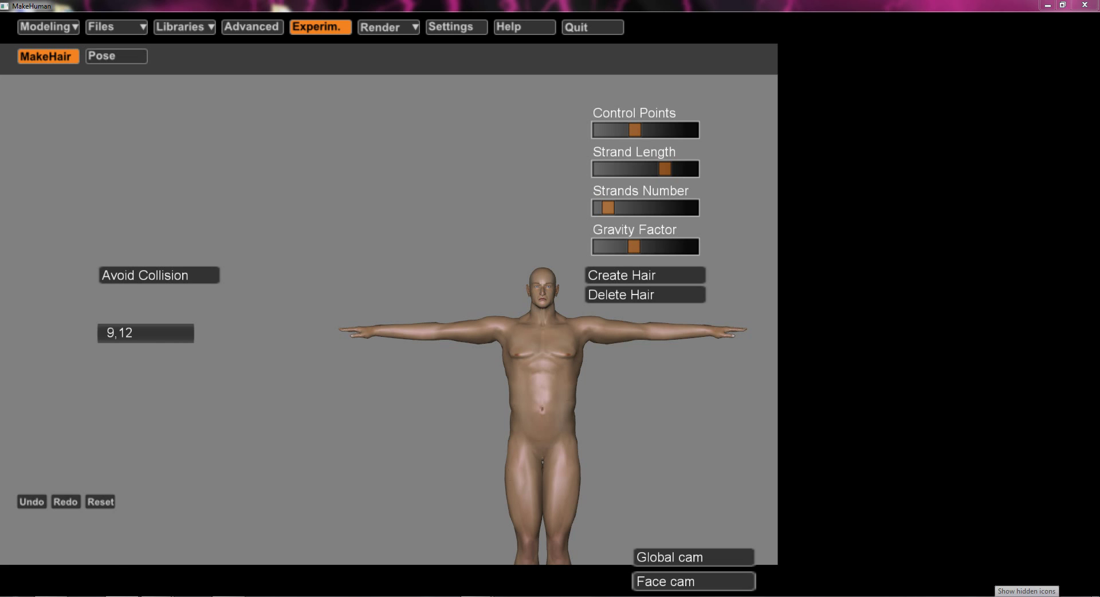
Stop the CamStudio recording from its tray window so it reads Ready.
click(999, 596)
click(980, 549)
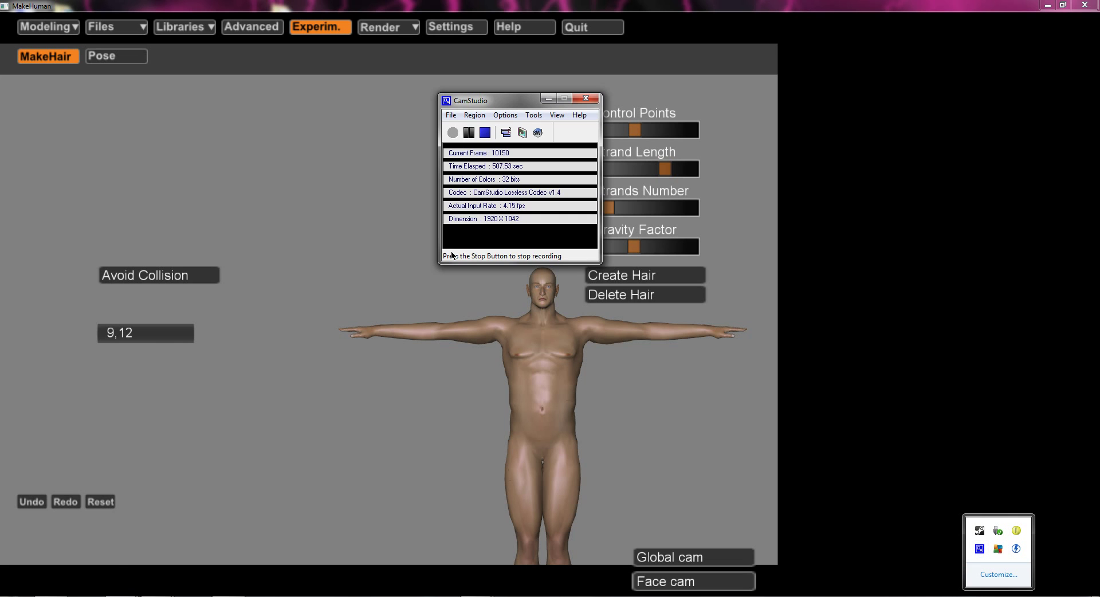
drag(493, 104, 593, 98)
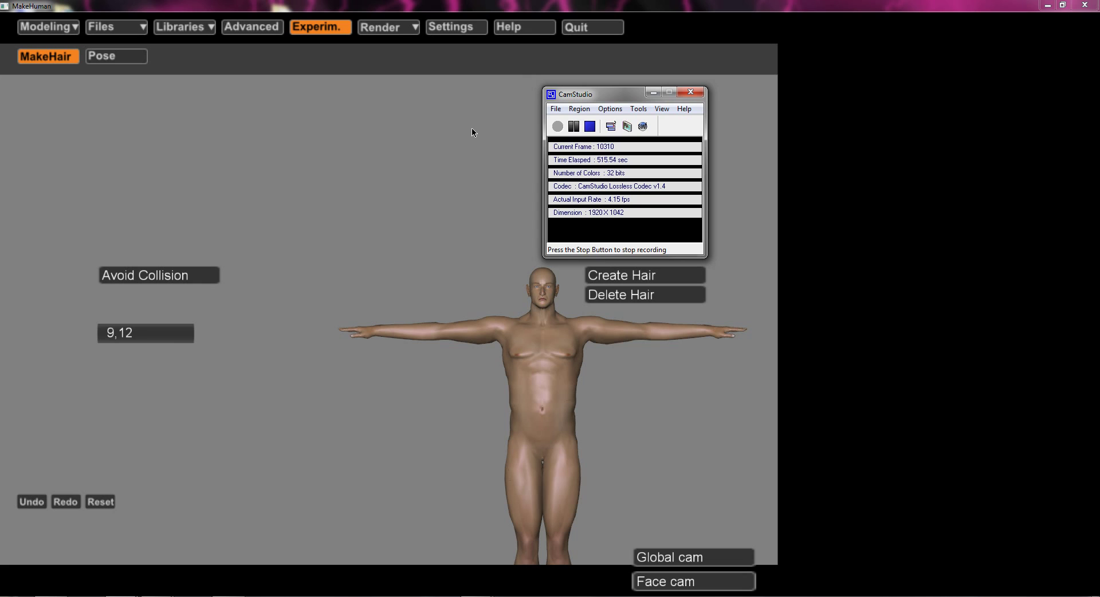
click(590, 126)
Bring up the Windows Start menu.
key(super)
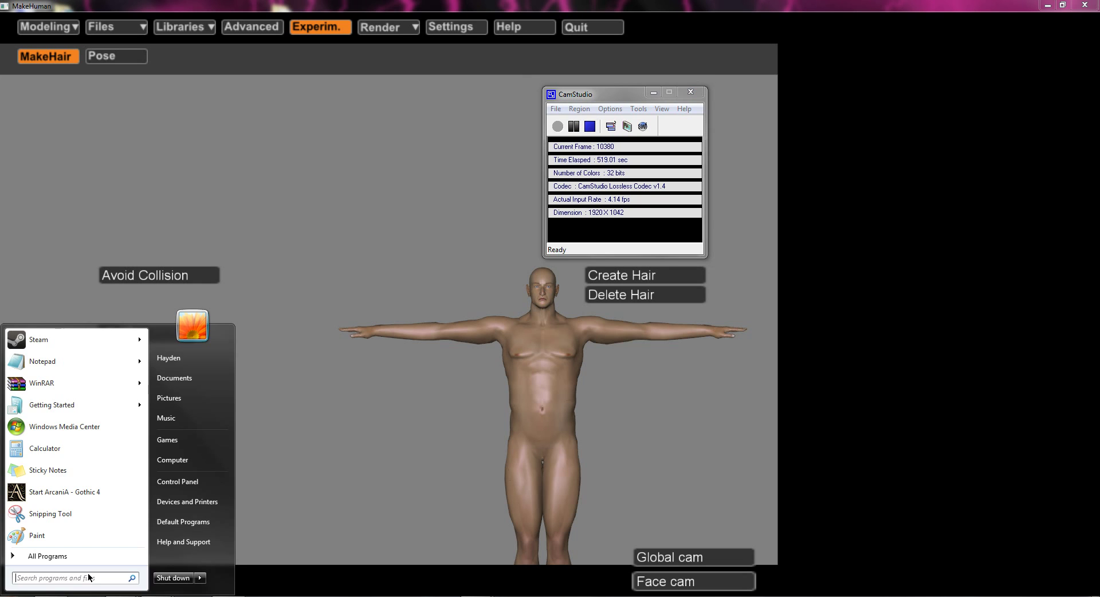
key(super)
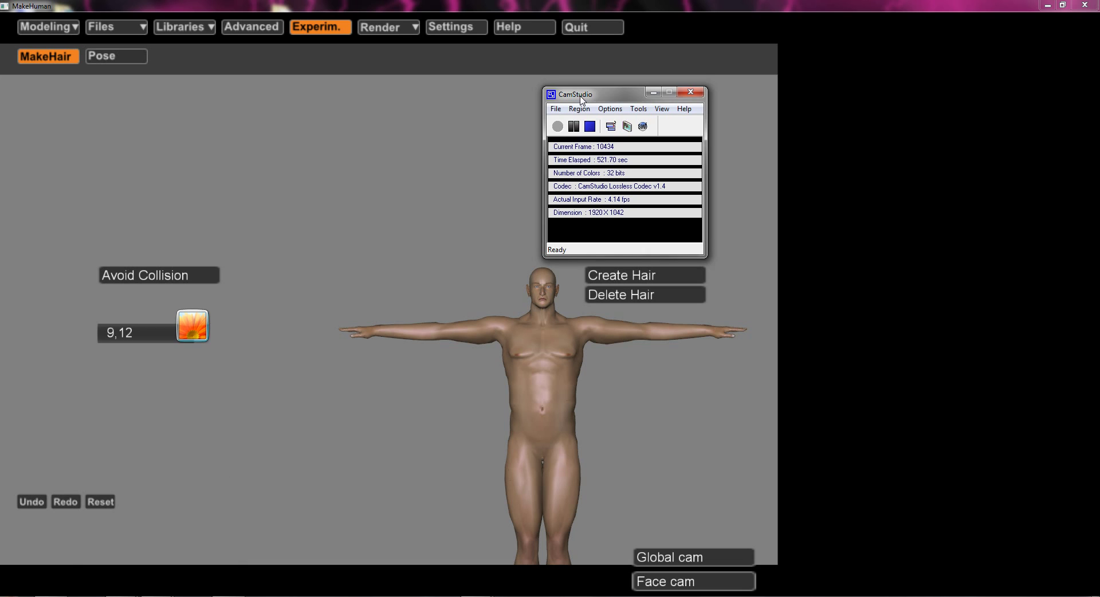
key(super)
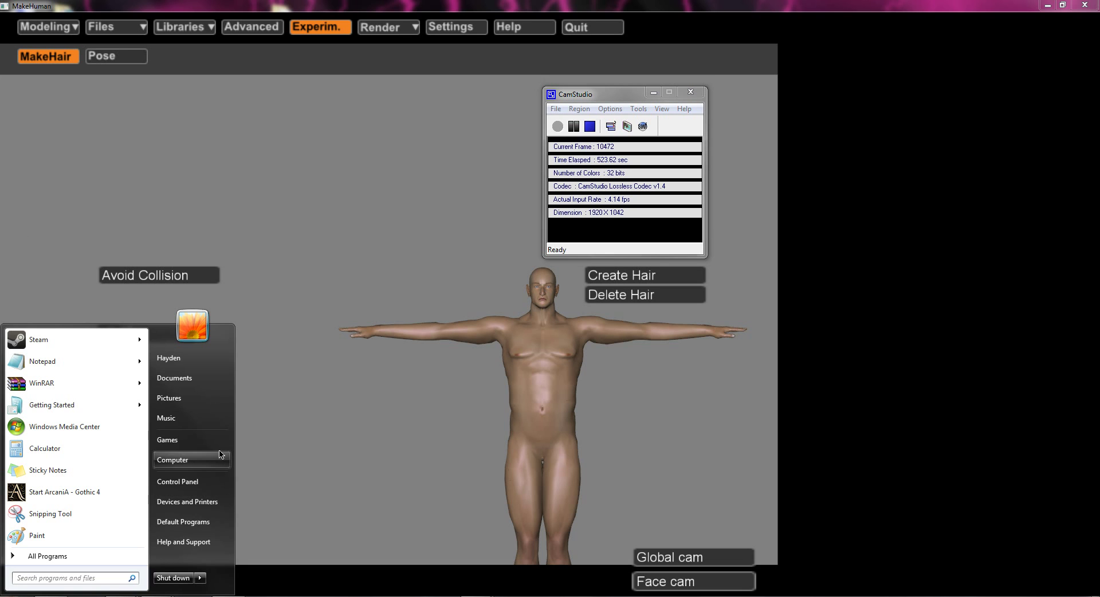
Go to Documents > makehuman > exports to view the eight exported .mhx files.
click(205, 385)
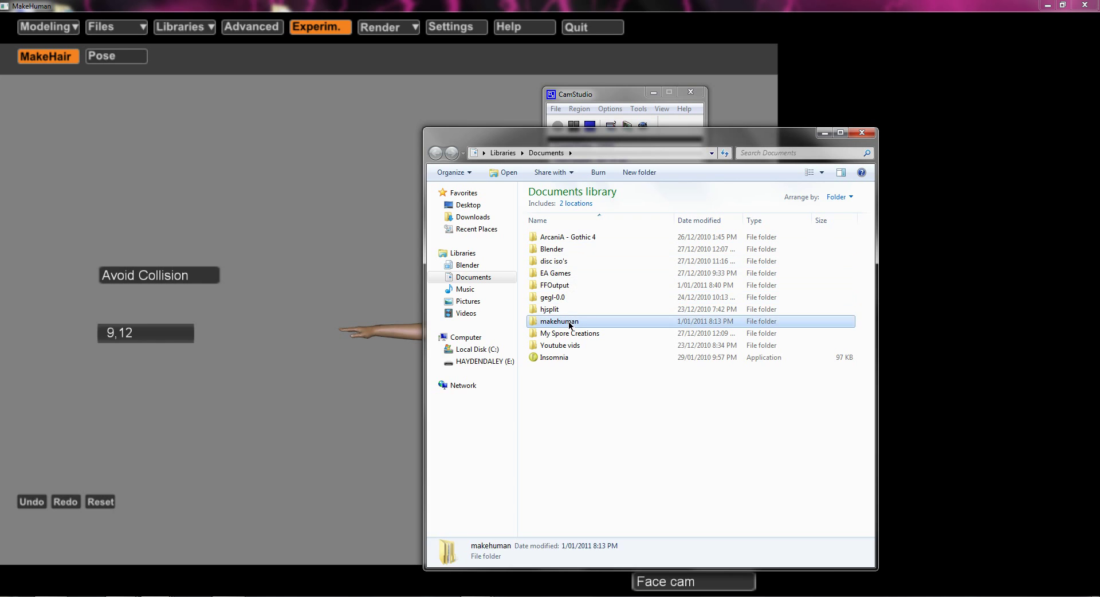
double_click(558, 321)
double_click(565, 235)
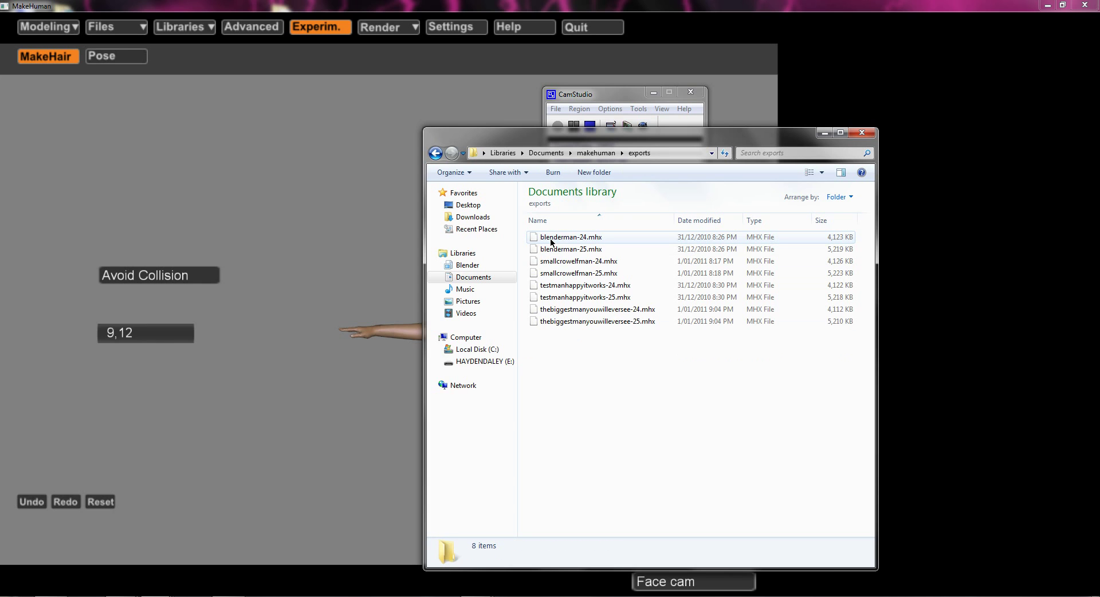